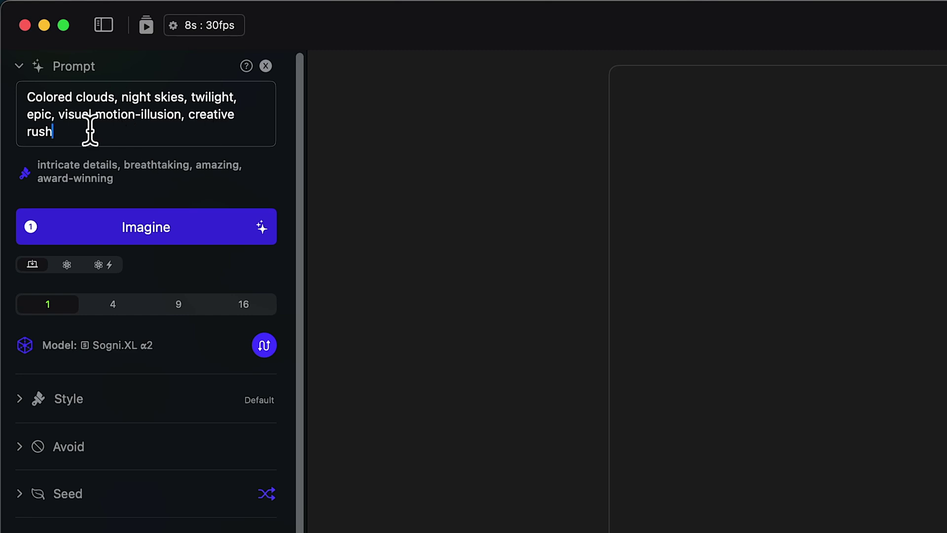
Step: Read the help on writing prompts and check the keywords in the Style prompt
left_click(91, 130)
left_click(247, 68)
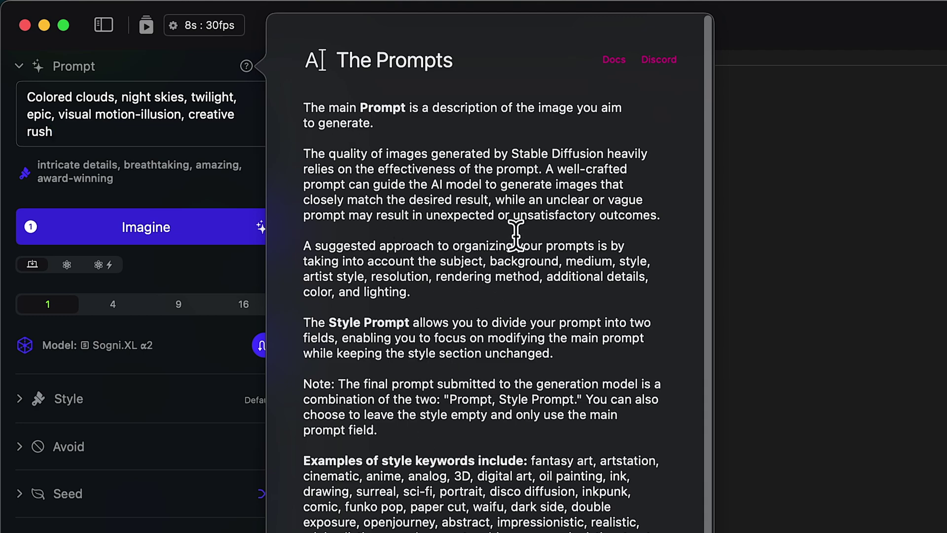
scroll(481, 379, "down", 3)
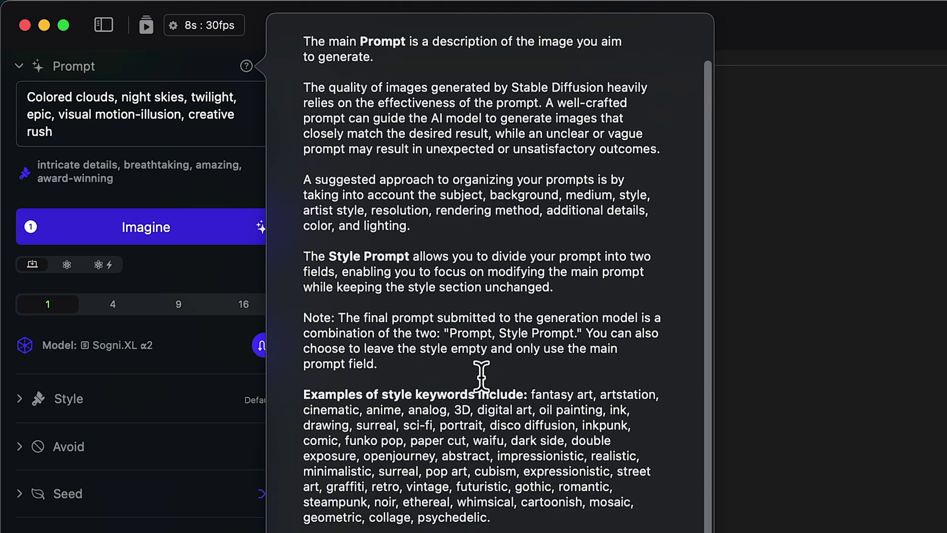
scroll(479, 382, "up", 3)
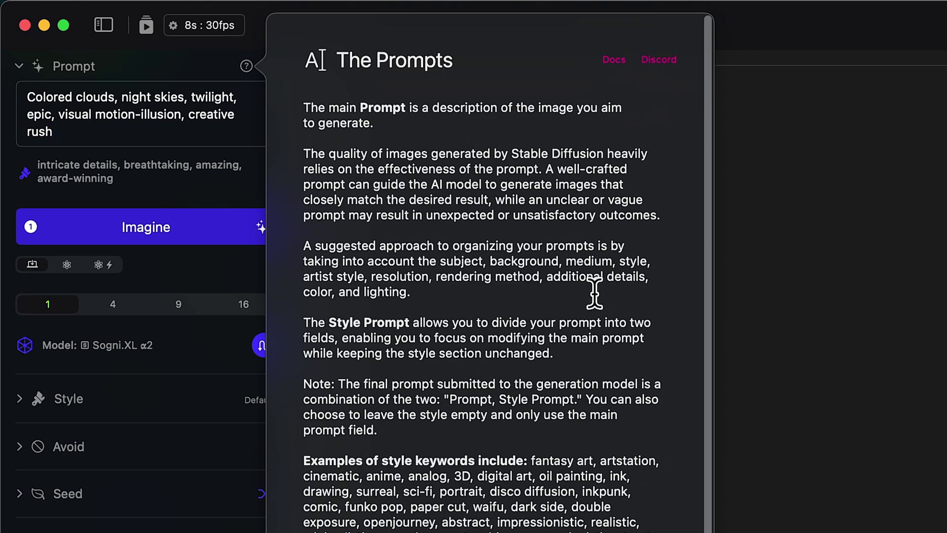
left_click(247, 64)
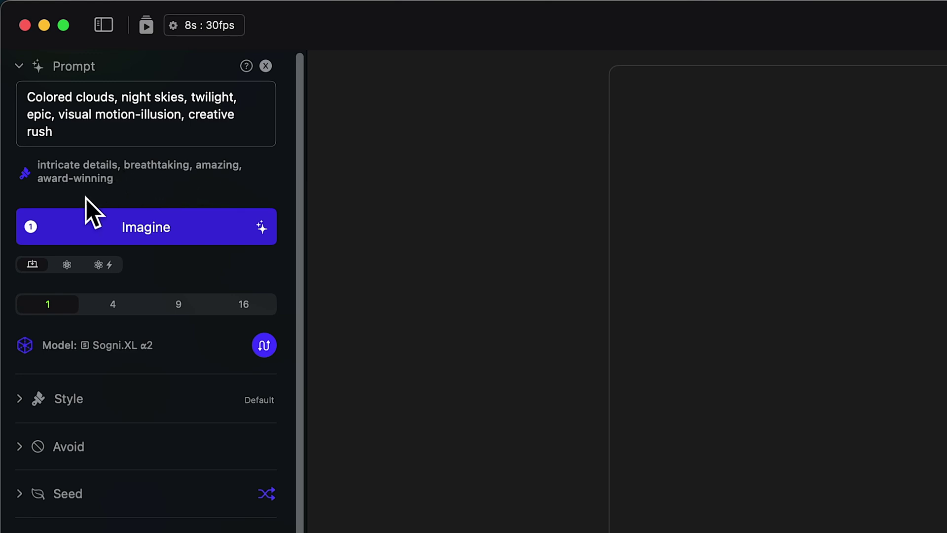
left_click(67, 400)
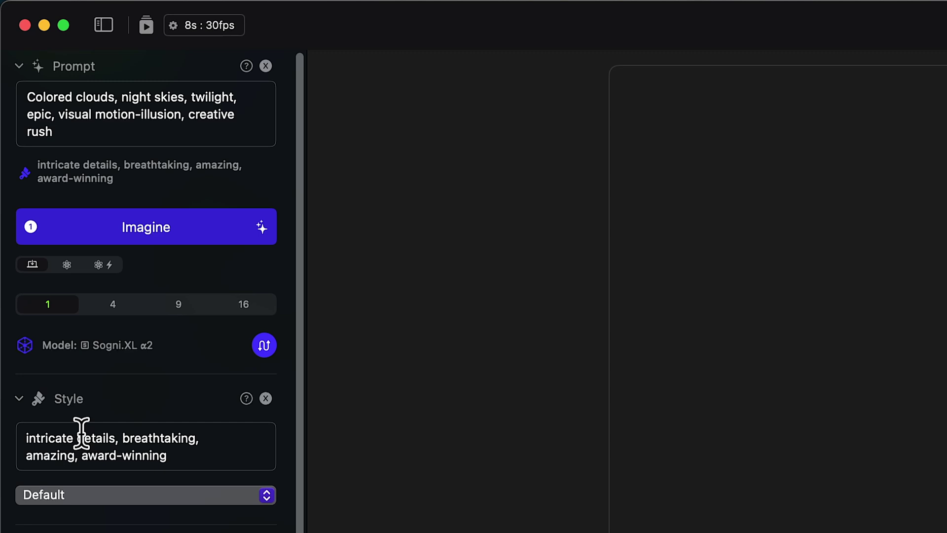
left_click(80, 398)
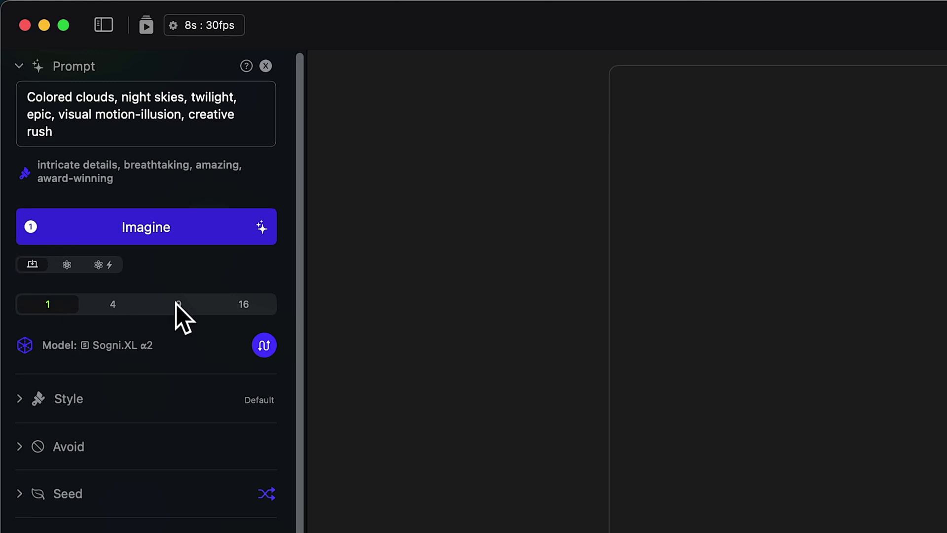
Step: Try image counts of 4, 9 and 16, then return to generating 1 image
left_click(108, 309)
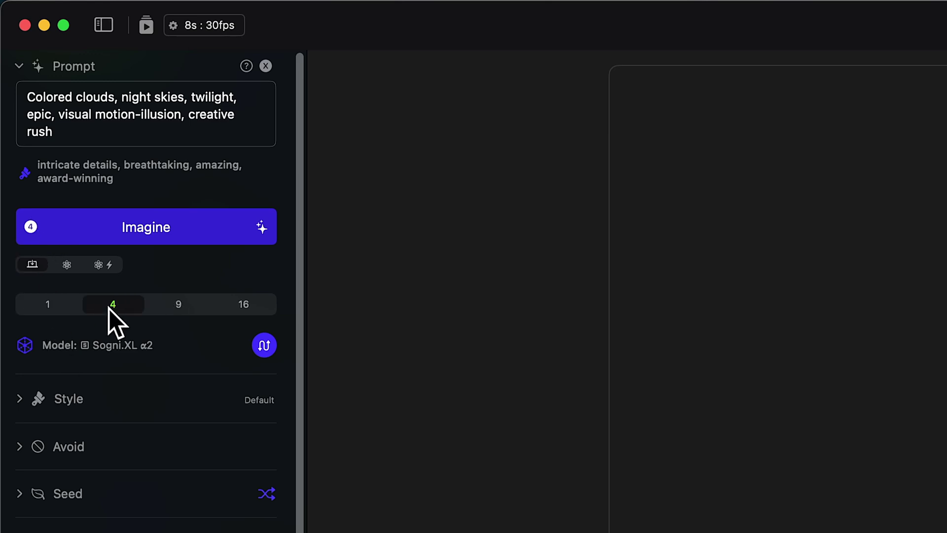
left_click(166, 306)
left_click(229, 308)
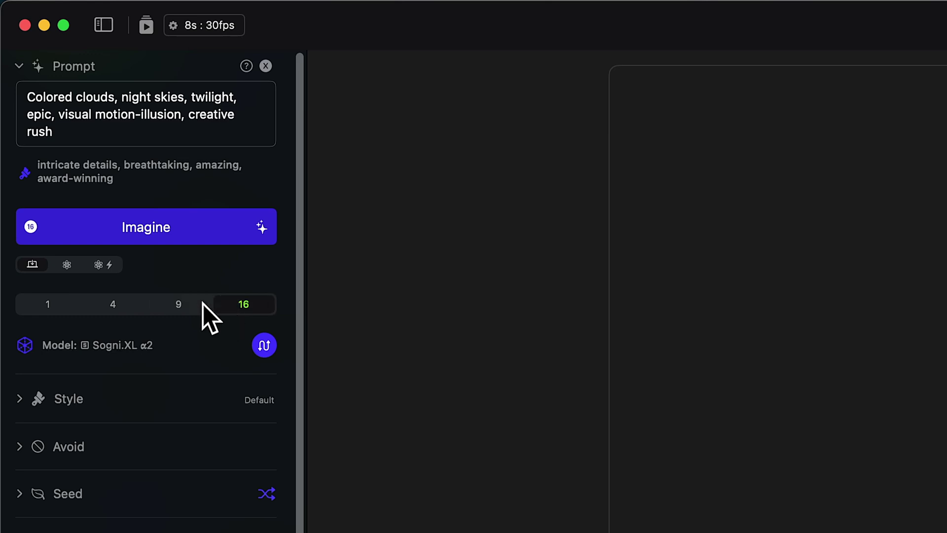
left_click(47, 302)
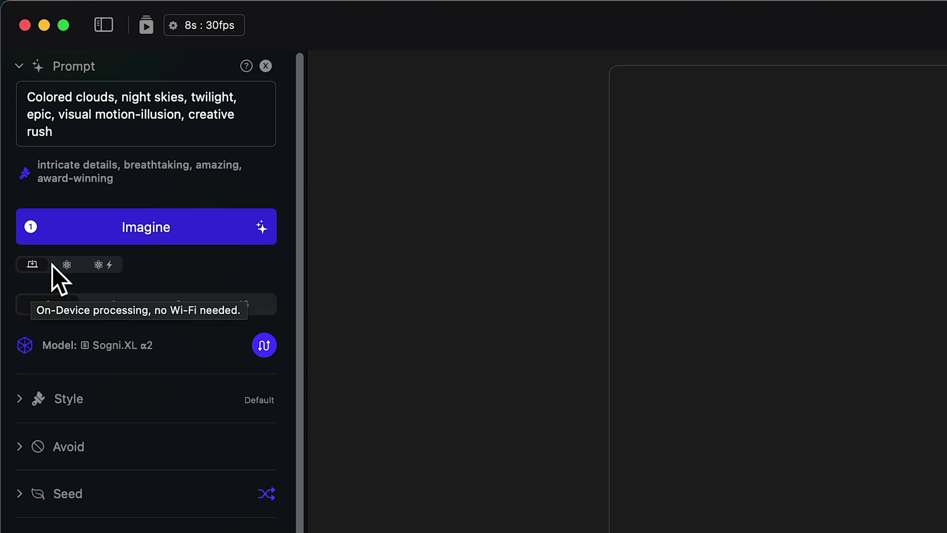
Step: Connect to the Supernet for image processing and select its lightning-bolt mode instead of Relaxed Supernet
left_click(68, 266)
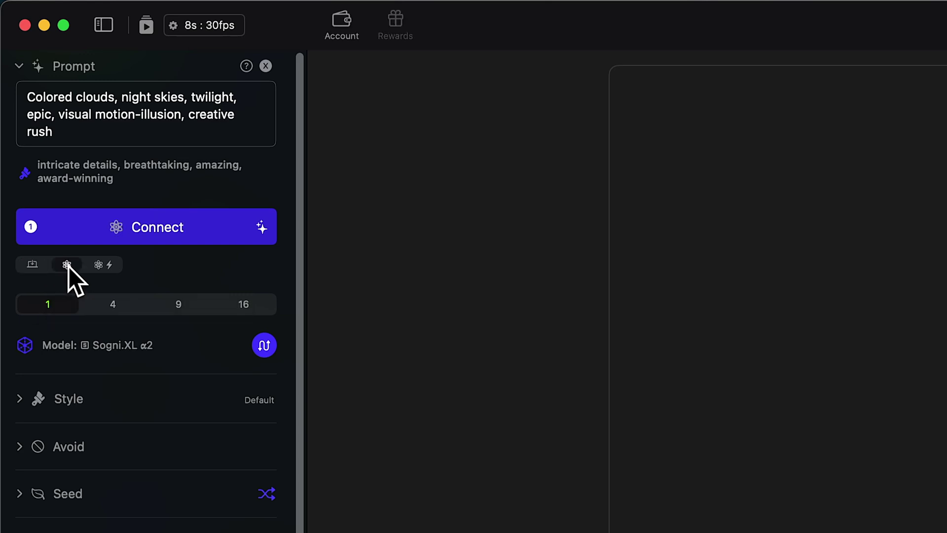
left_click(168, 231)
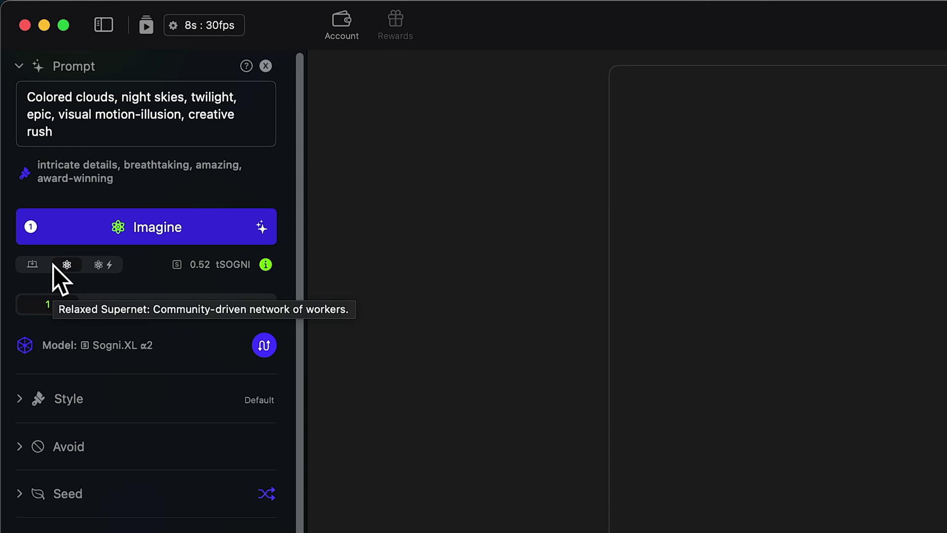
left_click(99, 266)
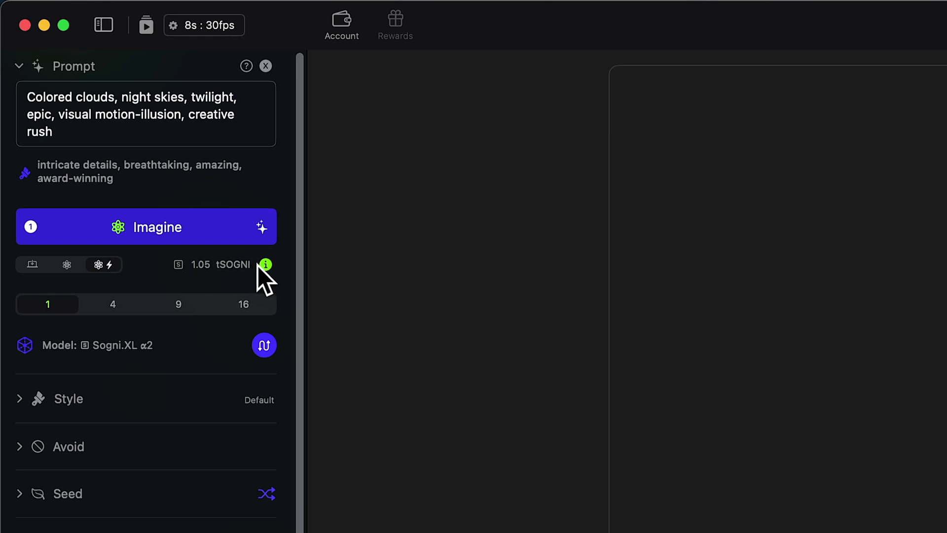
left_click(67, 267)
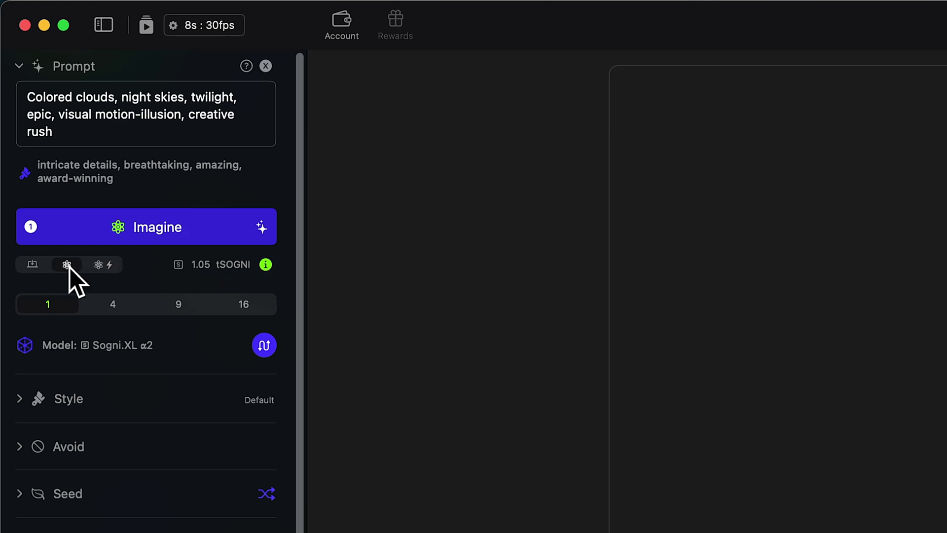
left_click(97, 264)
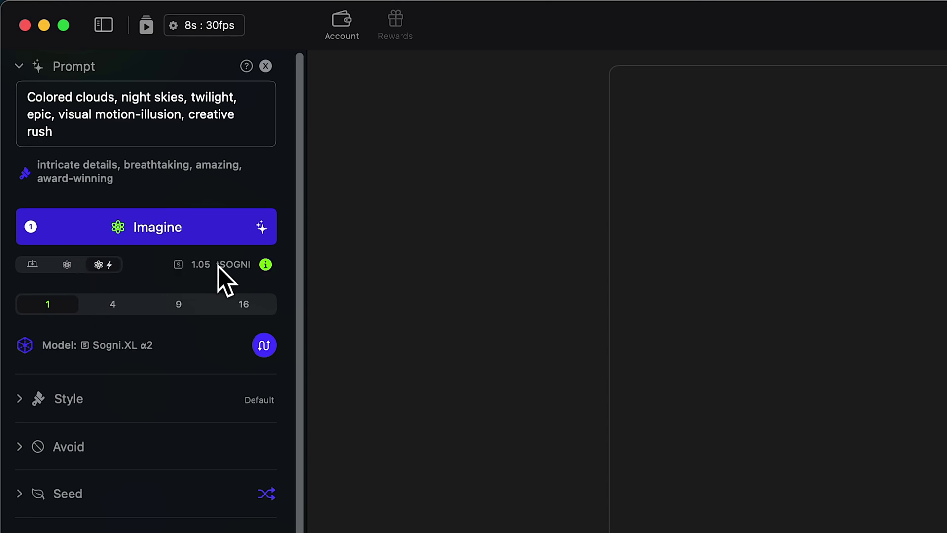
Step: Check the account balance, the generation cost and the history of recent generation requests
left_click(220, 267)
left_click(209, 265)
mouse_move(269, 265)
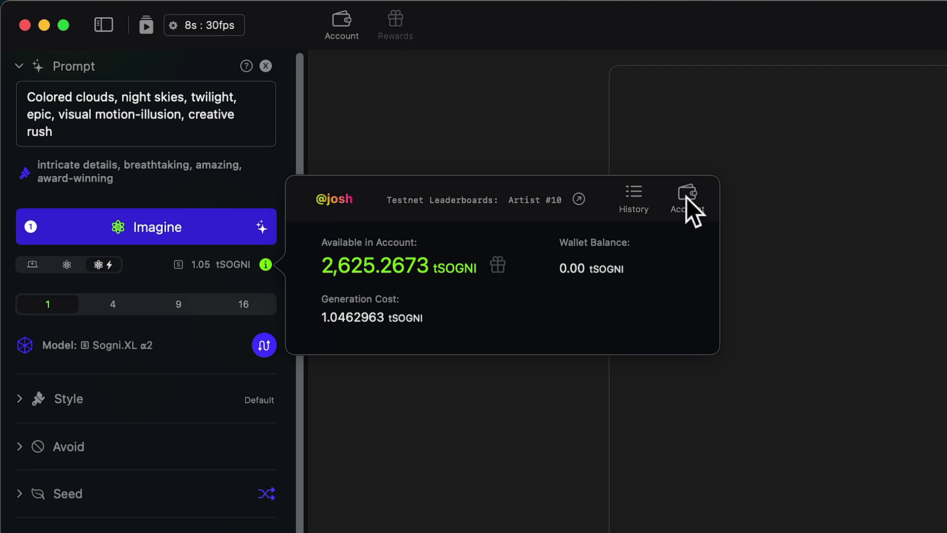
left_click(637, 194)
scroll(513, 247, "down", 2)
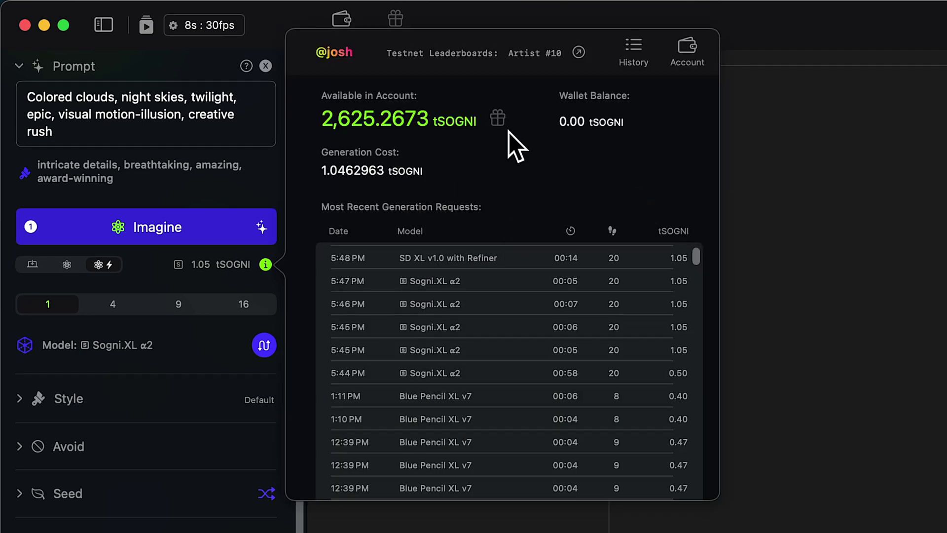
left_click(265, 264)
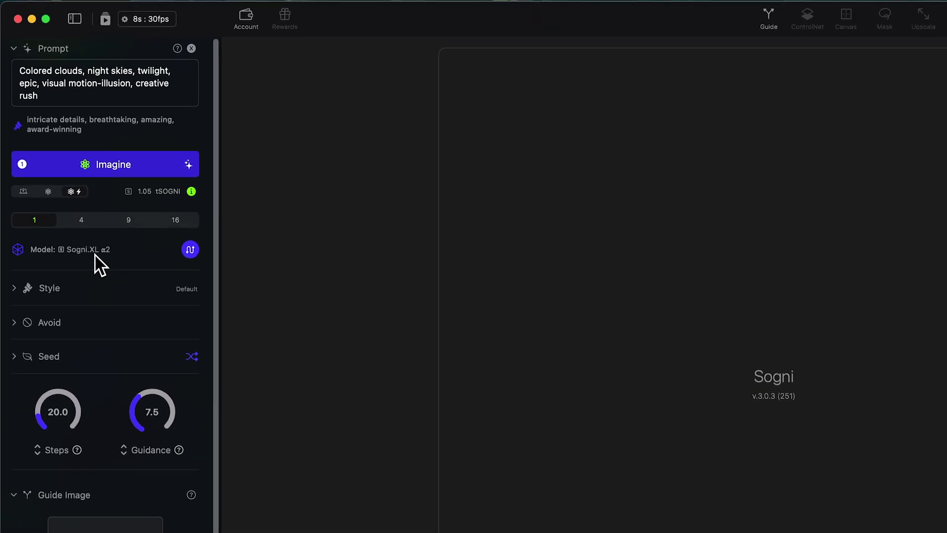
Step: Review the generation settings of the Sogni.XL model's owl example and restore all of them
left_click(191, 248)
mouse_move(489, 176)
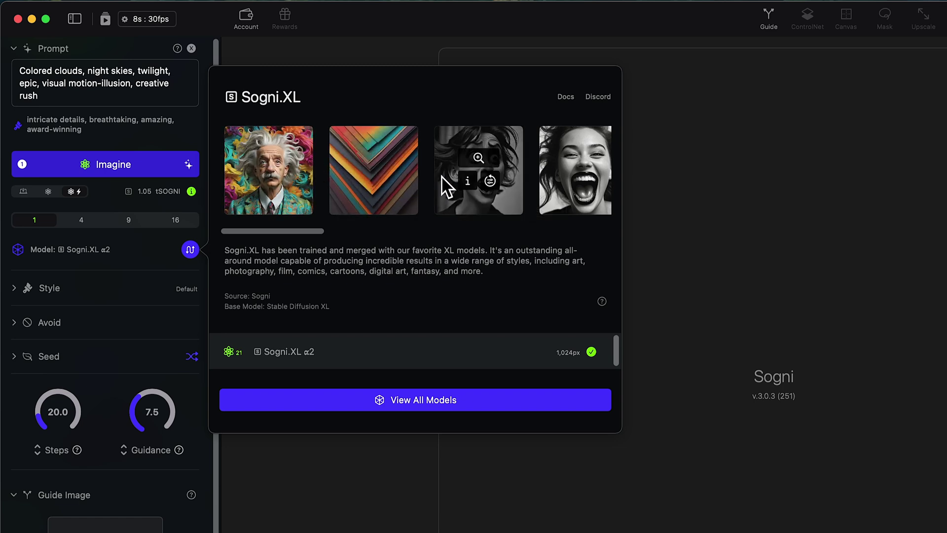
scroll(442, 176, "right", 10)
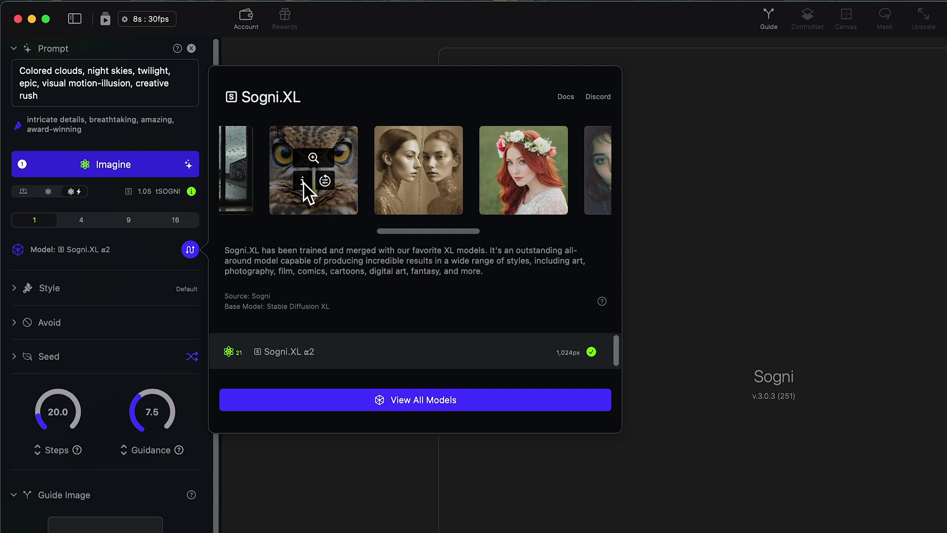
left_click(302, 182)
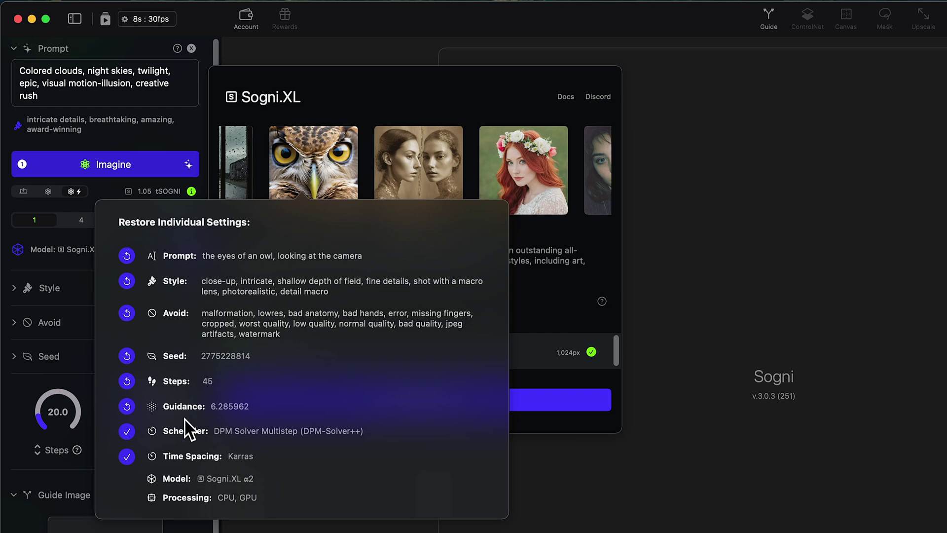
mouse_move(310, 138)
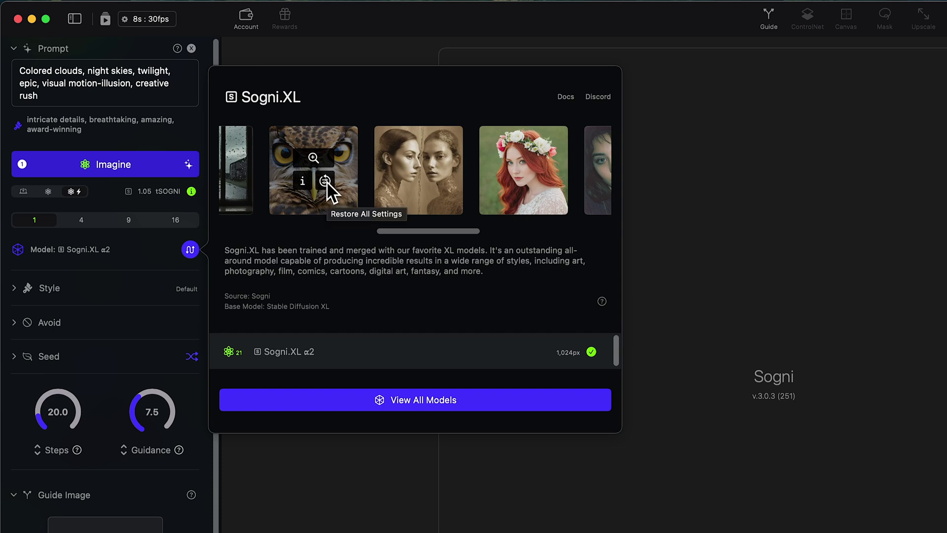
left_click(325, 181)
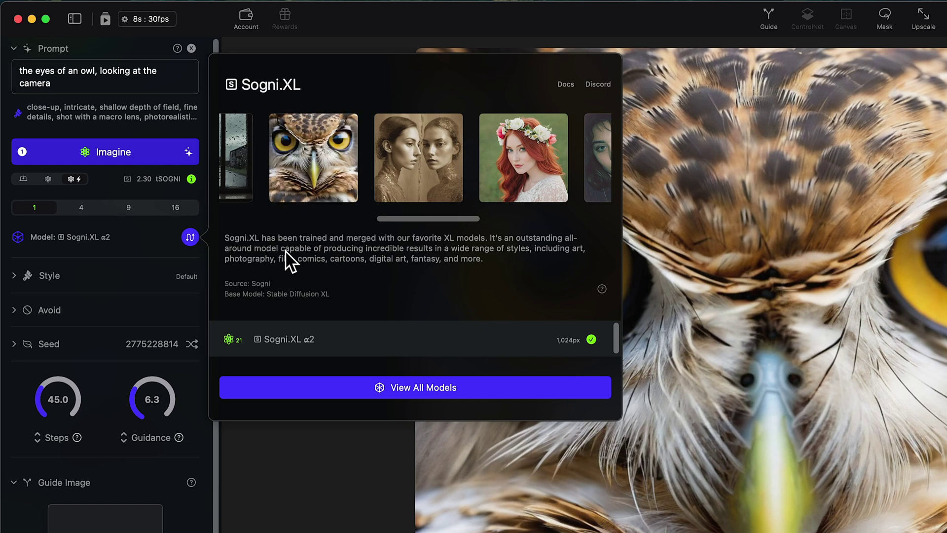
Step: Browse the full collection of available models, including the SDXL ones
mouse_move(602, 290)
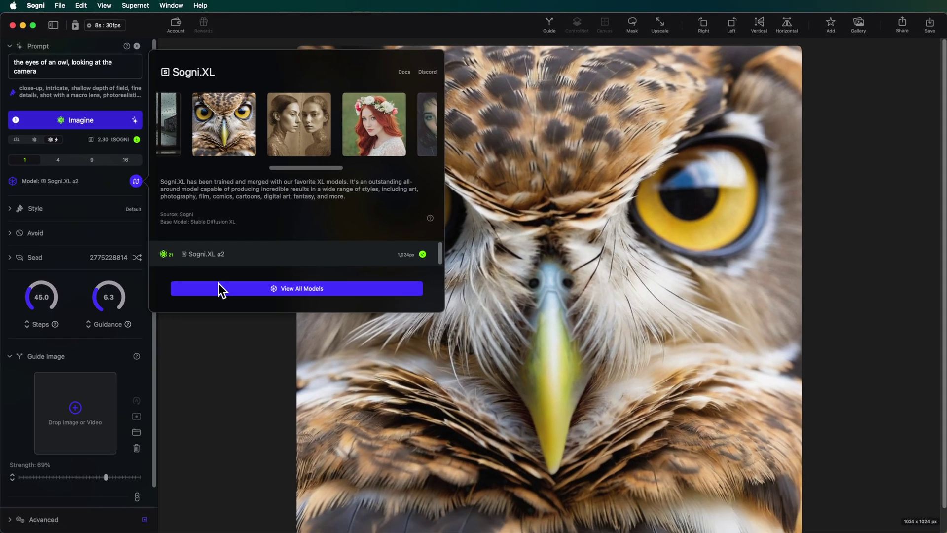
left_click(219, 289)
scroll(284, 192, "down", 5)
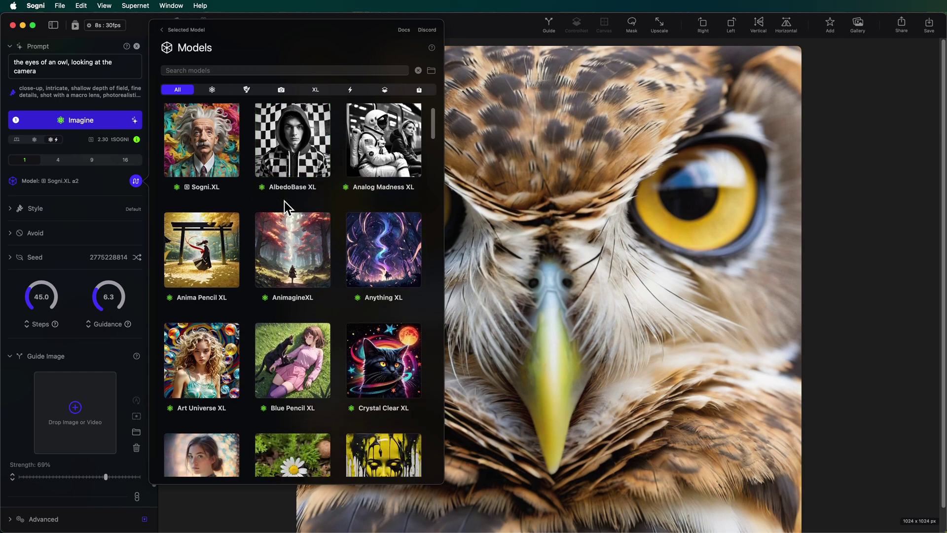
scroll(290, 210, "down", 10)
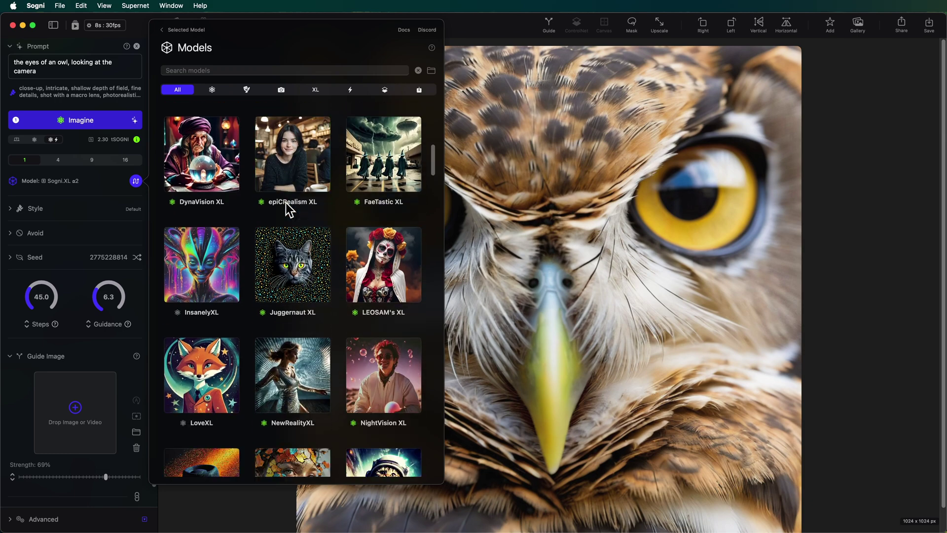
scroll(286, 200, "up", 15)
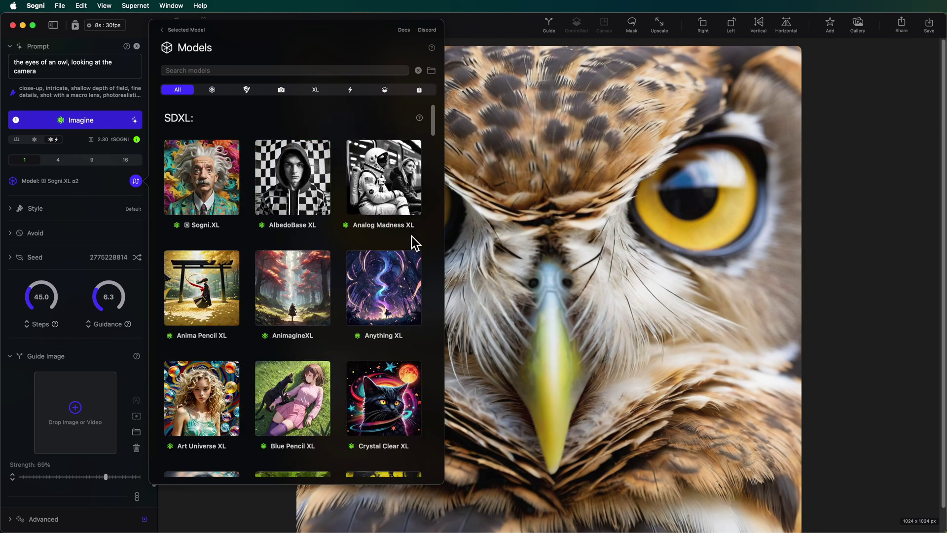
left_click(136, 181)
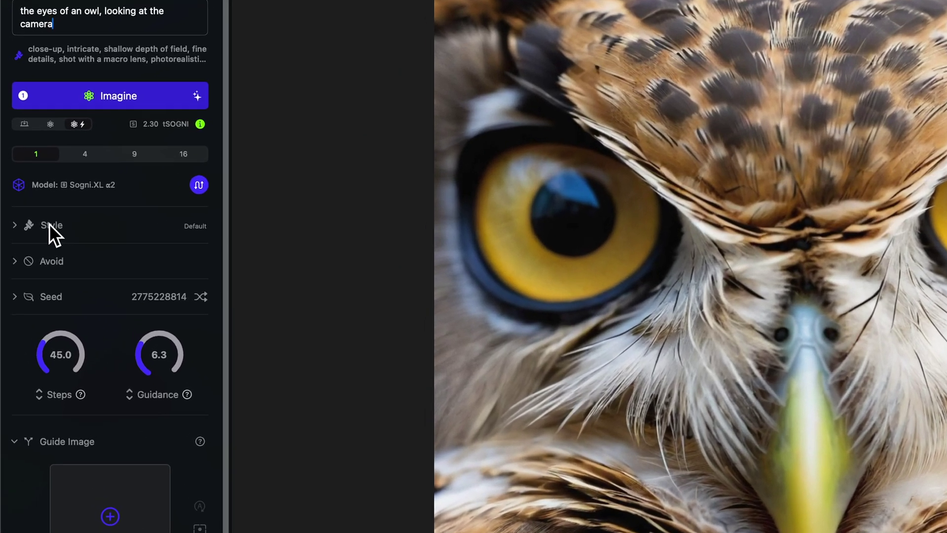
Step: Expand the Style settings and look through the available style presets
left_click(51, 225)
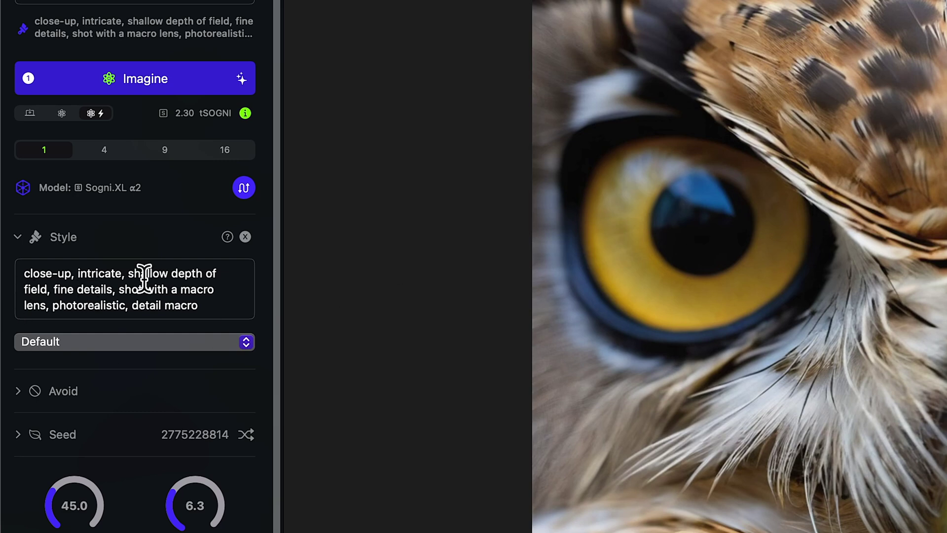
left_click(195, 340)
scroll(194, 422, "down", 20)
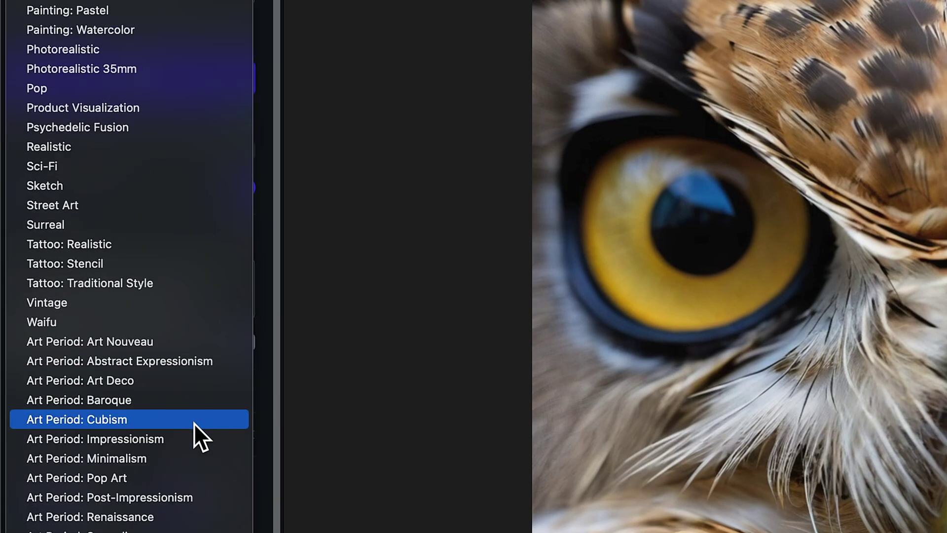
left_click(199, 434)
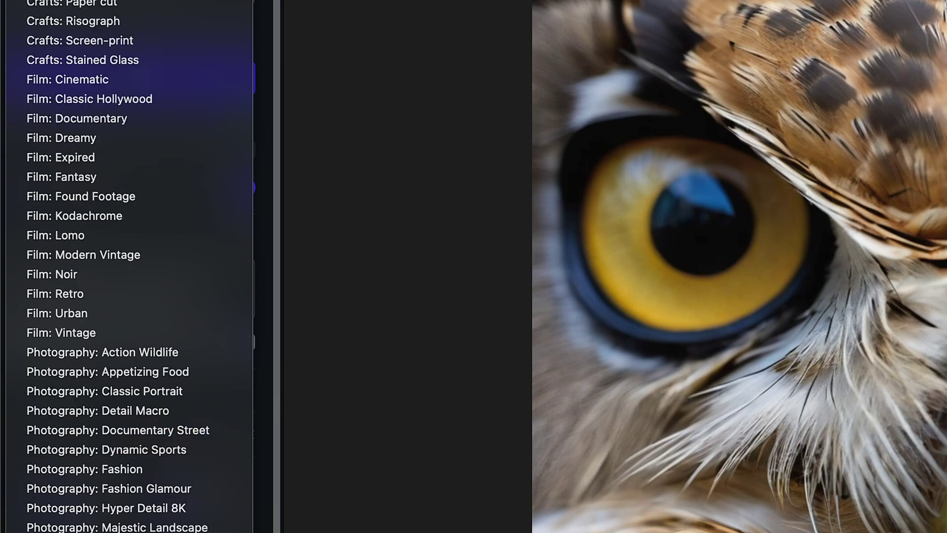
scroll(141, 404, "up", 10)
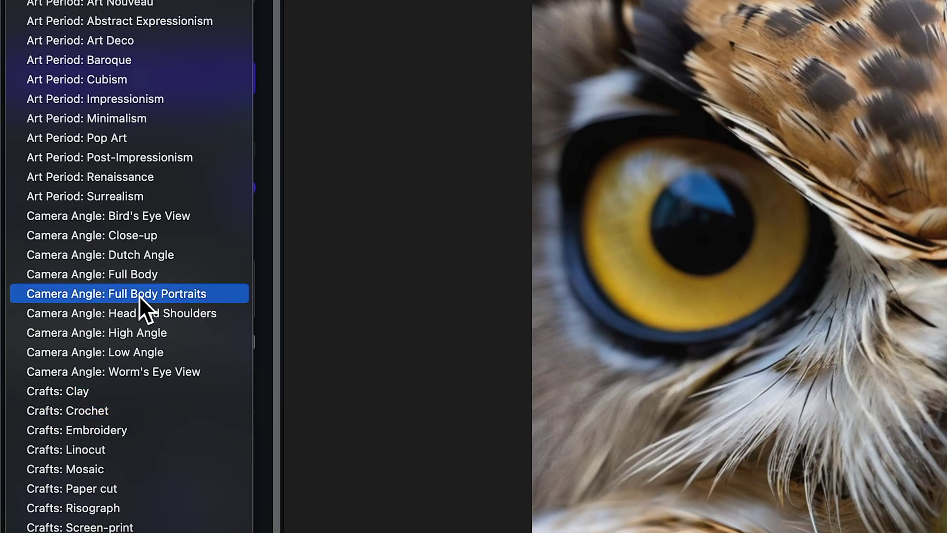
scroll(153, 119, "down", 5)
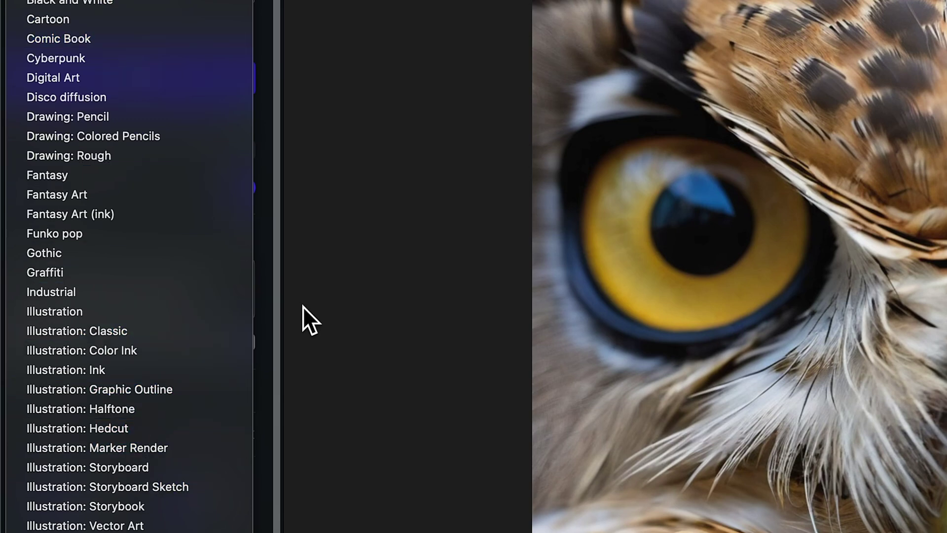
left_click(302, 319)
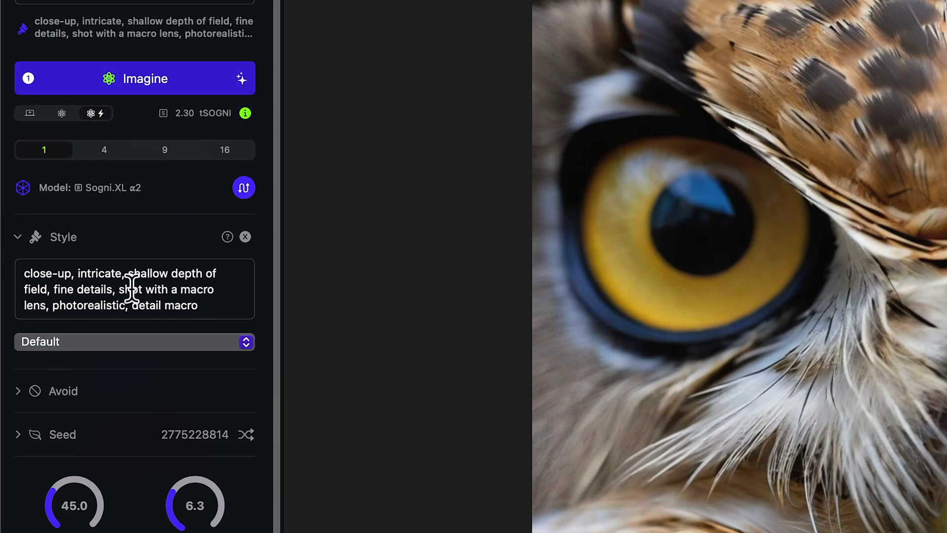
Step: Apply the Photography: Action Wildlife preset as the image style
left_click(132, 340)
scroll(134, 370, "down", 10)
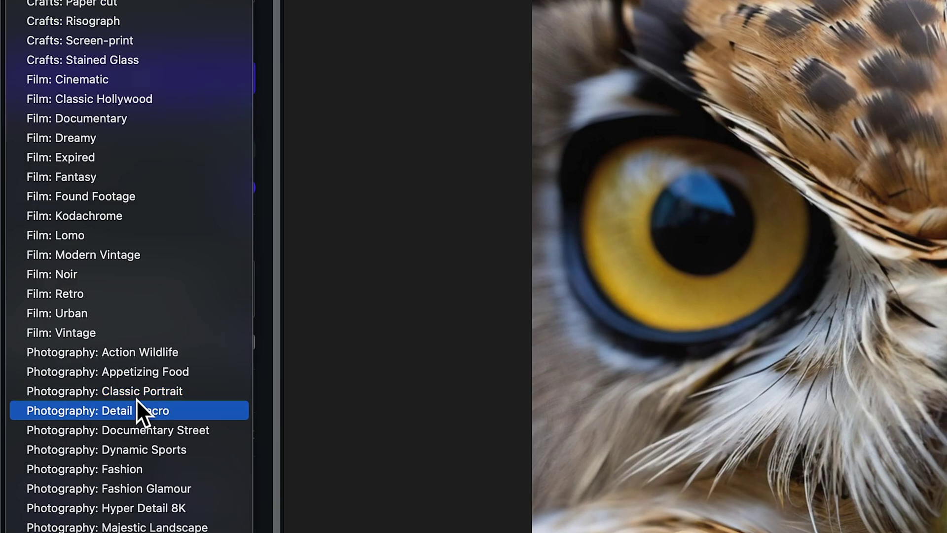
left_click(161, 349)
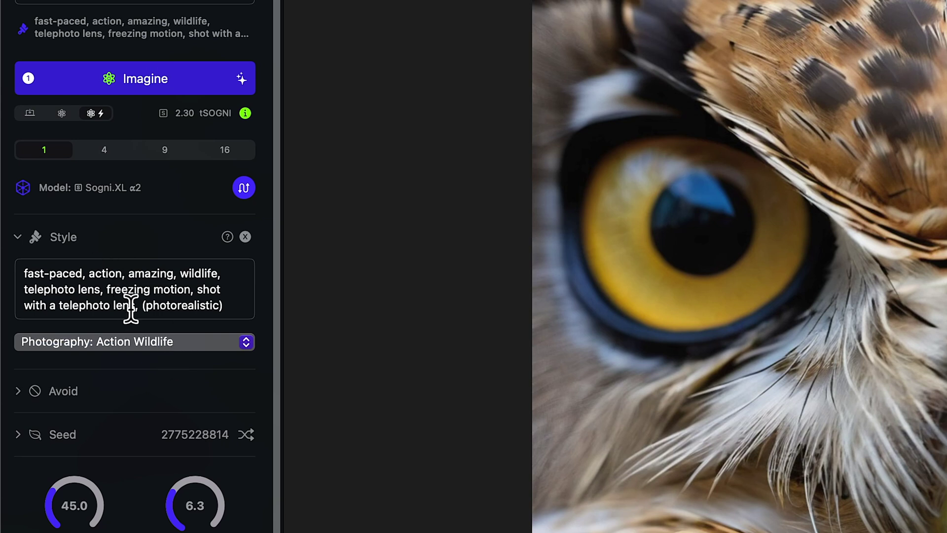
Step: Collapse the Style settings, expand Avoid and review the negative prompt help for the default terms and those for realistic images
left_click(69, 243)
left_click(55, 280)
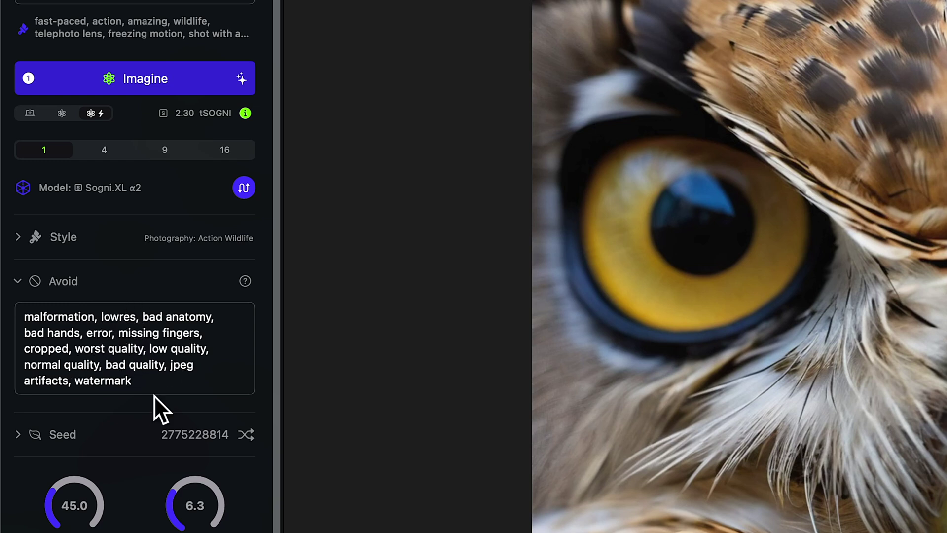
left_click(143, 382)
mouse_move(246, 282)
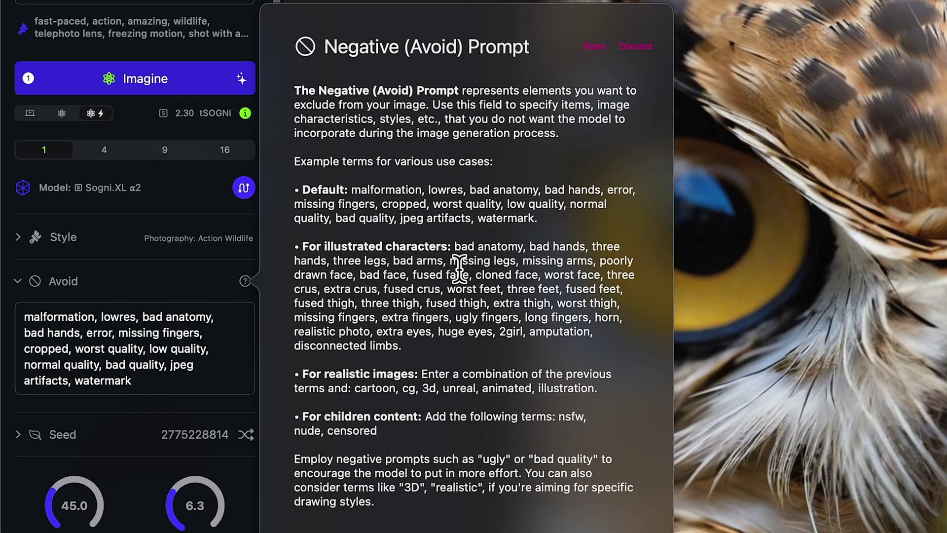
left_click_drag(348, 191, 529, 222)
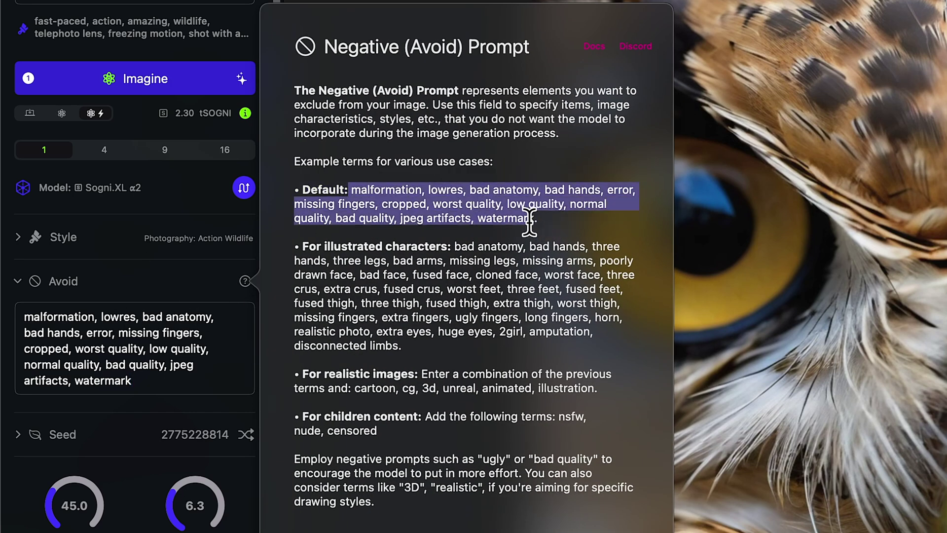
left_click(336, 370)
left_click_drag(355, 387, 593, 390)
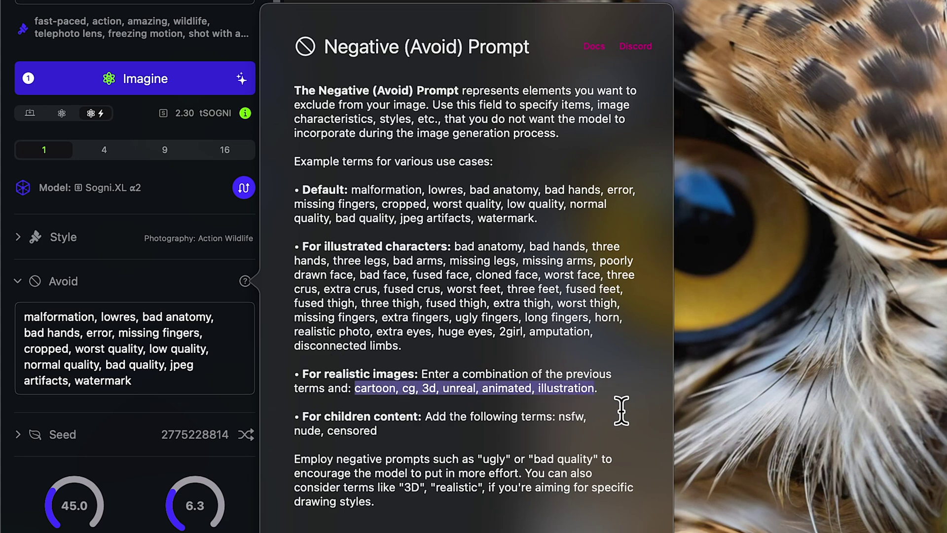
Step: Append "cartoon, cg, 3d, unreal, animated, illustration" to the negative prompt and collapse the Avoid settings
left_click(184, 387)
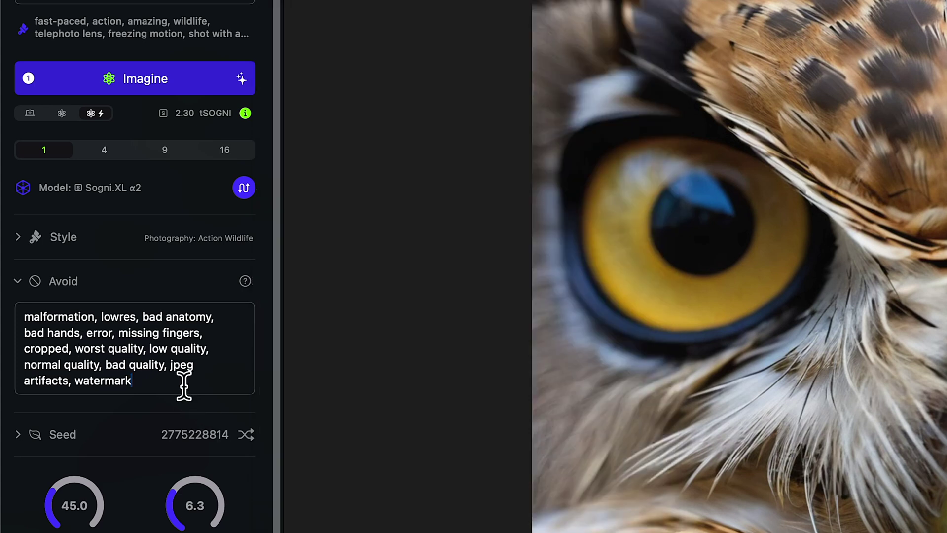
type(", cartoon, cg, 3d, unreal, animated, illustration")
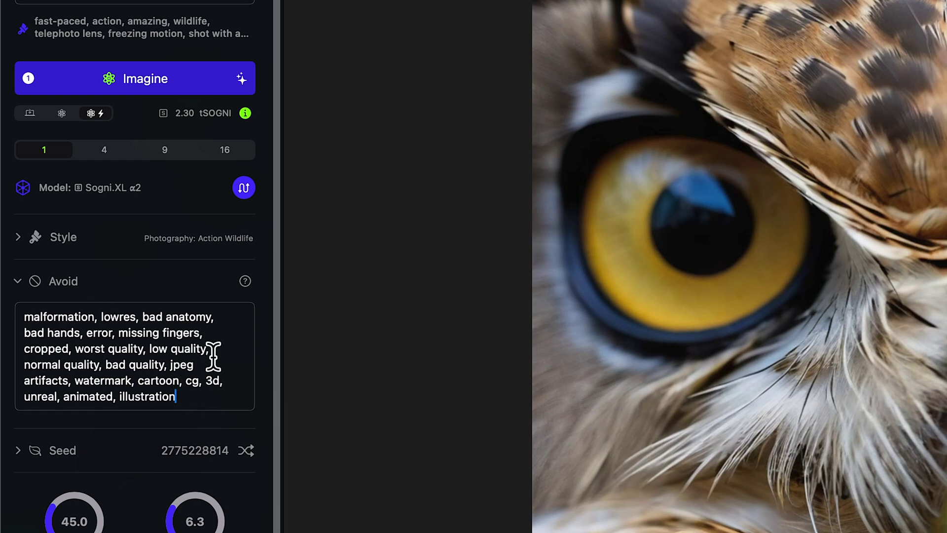
left_click(63, 280)
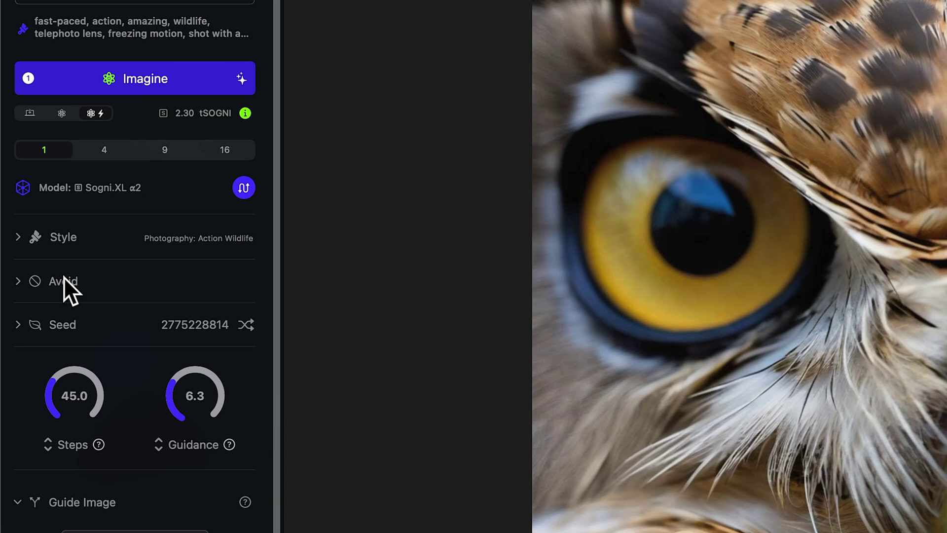
left_click(63, 280)
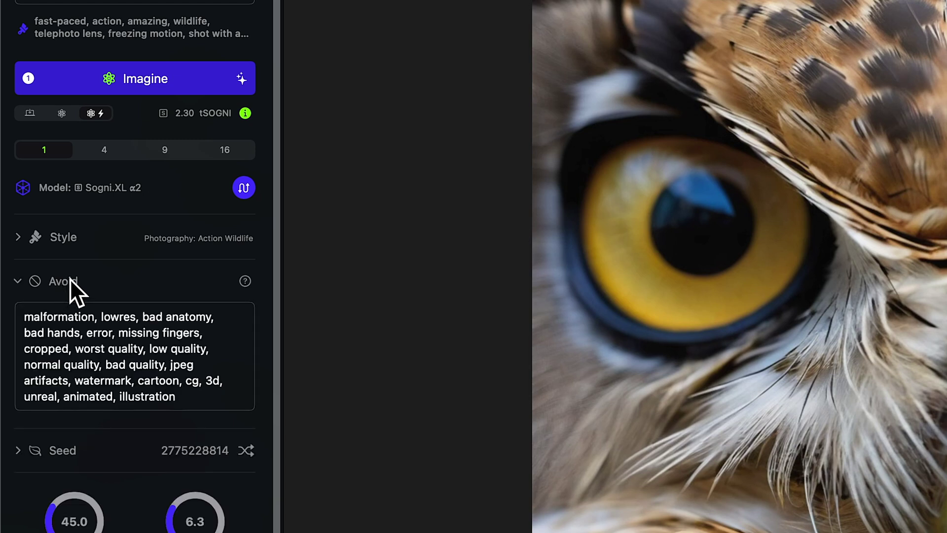
left_click(73, 282)
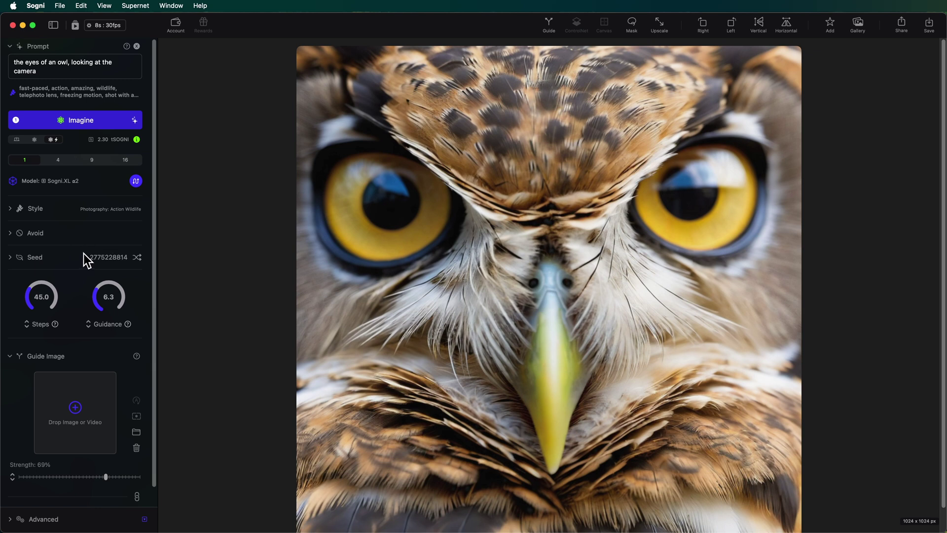
Step: Generate the owl image with the fixed seed, then turn on seed randomization and generate a new variation
left_click(90, 121)
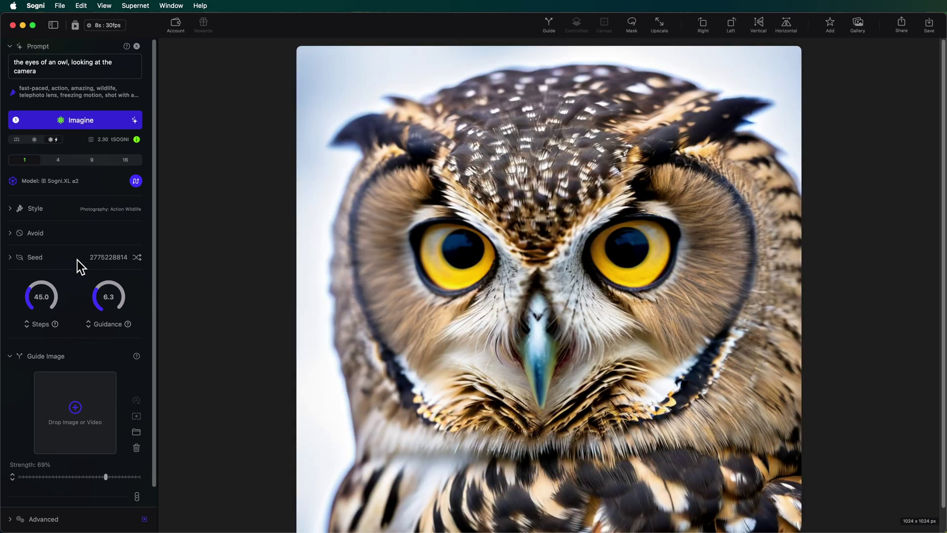
left_click(100, 123)
left_click(137, 257)
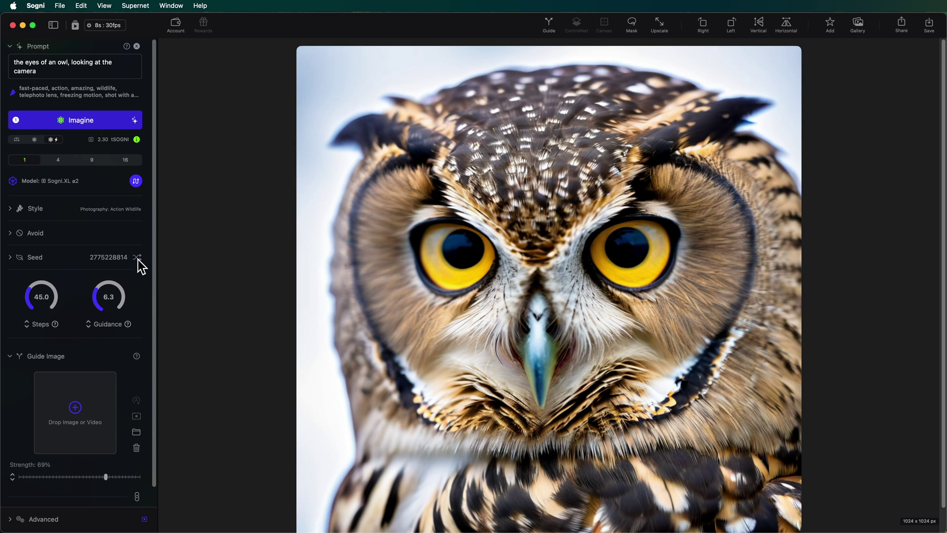
left_click(87, 118)
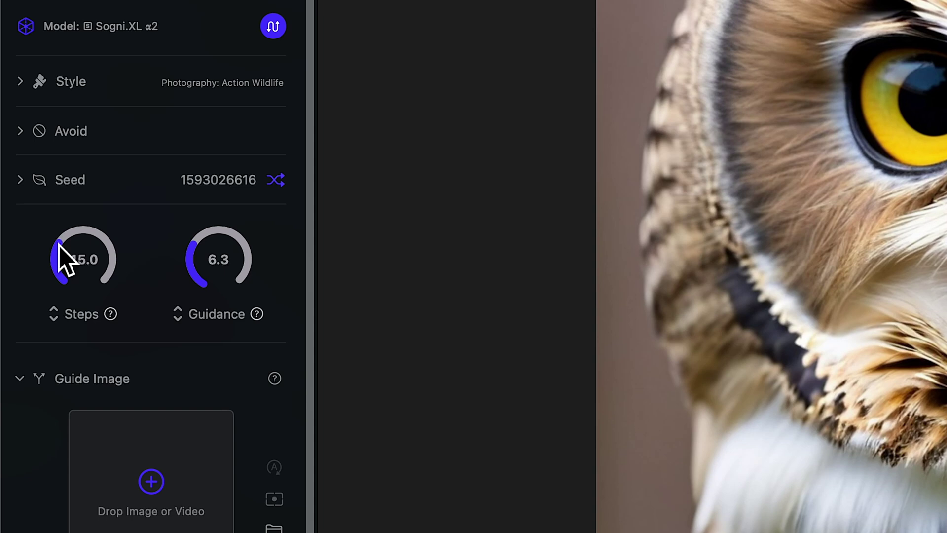
Step: Generate the owl image at 15 steps, then at 20 and 150 steps with seed randomization turned off
left_click_drag(58, 242, 47, 275)
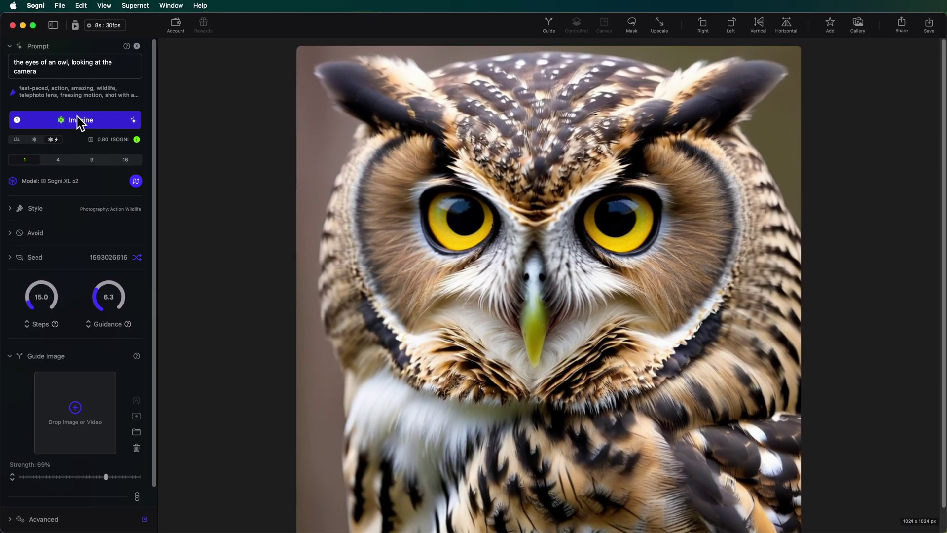
left_click(77, 116)
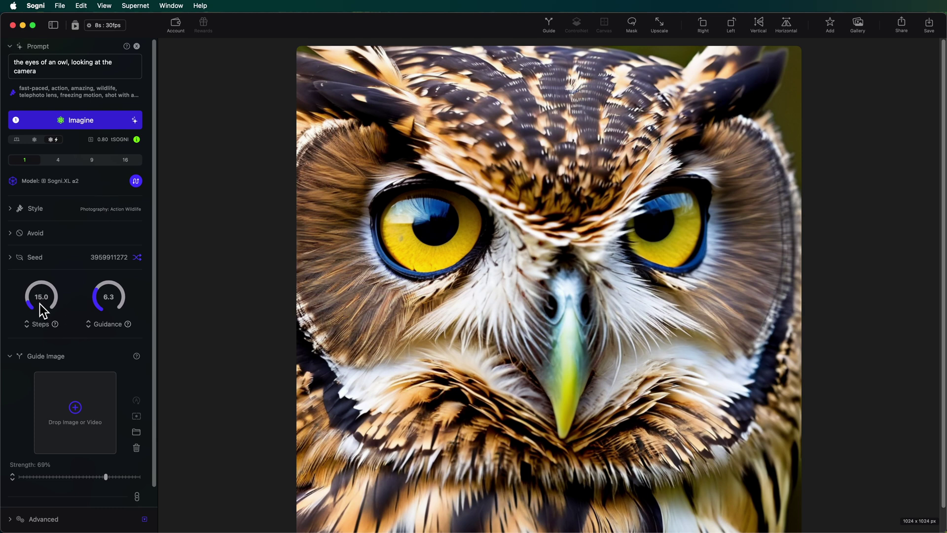
scroll(25, 301, "up", 1)
left_click(83, 119)
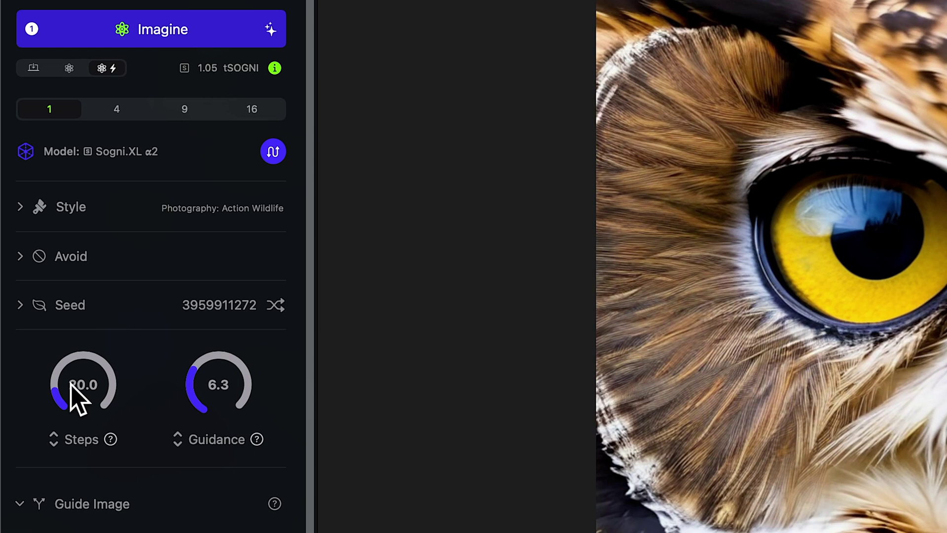
left_click_drag(57, 408, 115, 393)
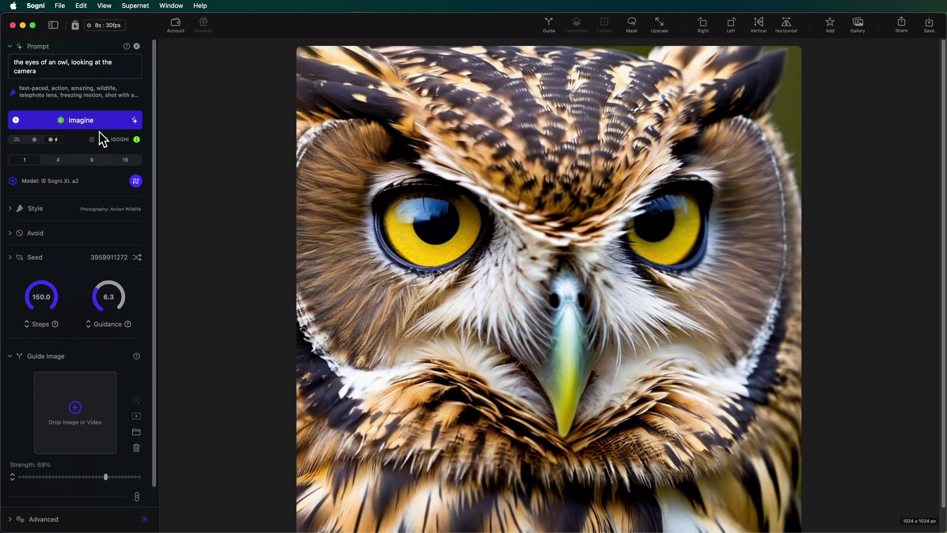
left_click(99, 121)
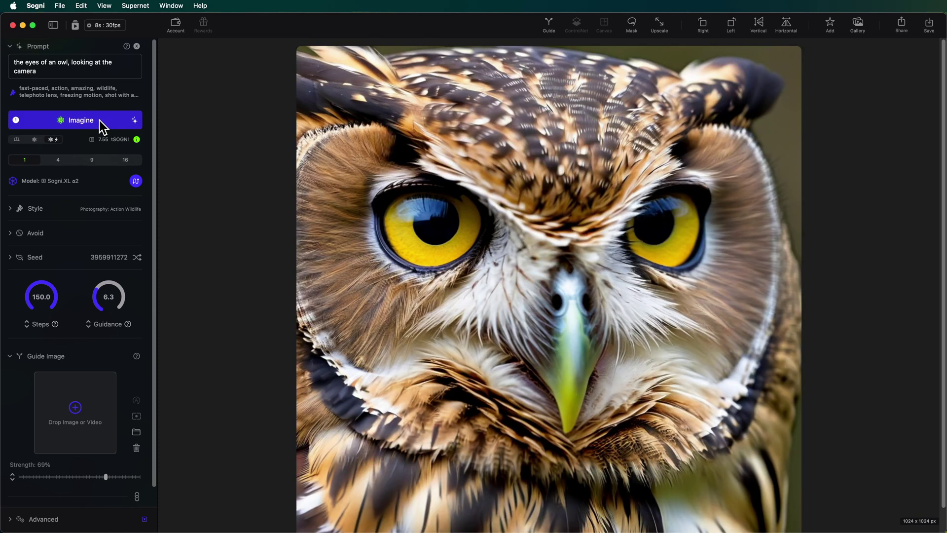
Step: Set the steps to 25 and the guidance to 1.0, and generate the owl image
left_click_drag(47, 280, 4, 298)
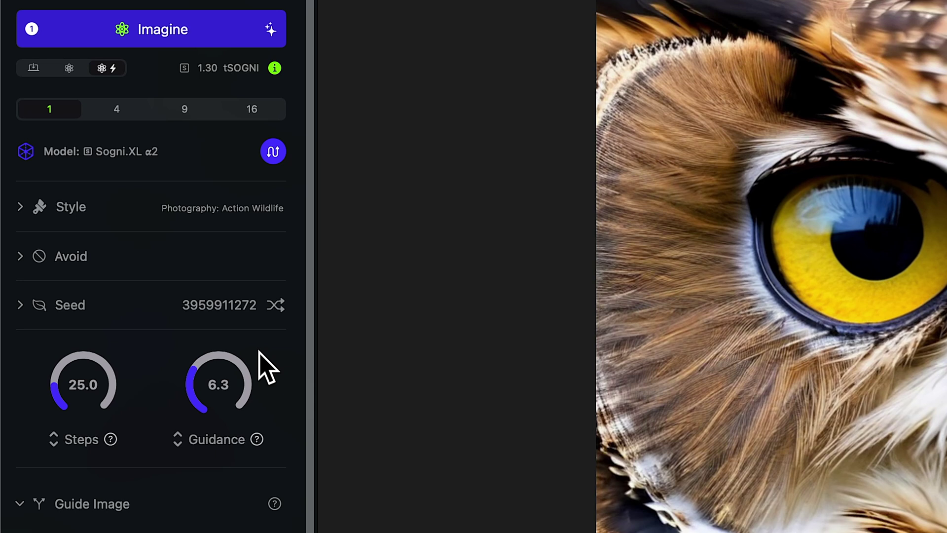
left_click_drag(193, 381, 188, 424)
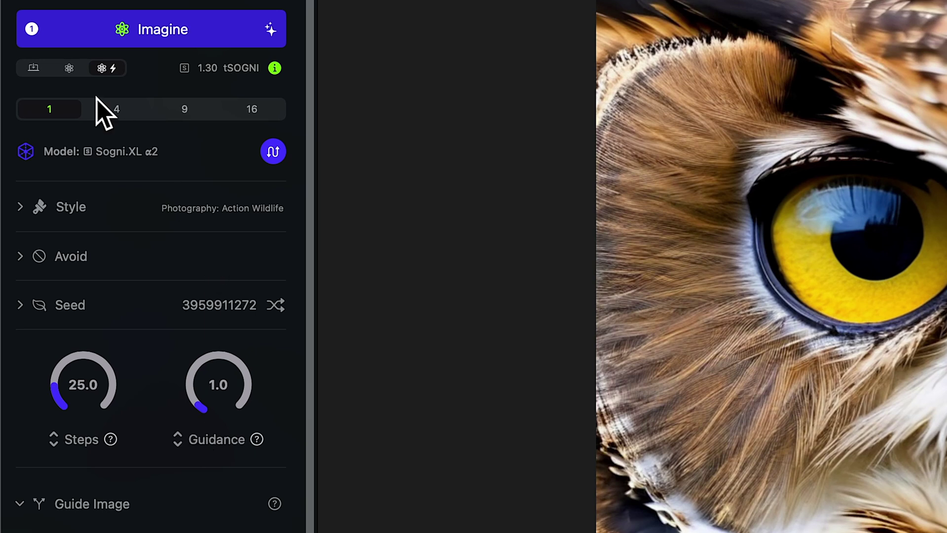
left_click(188, 35)
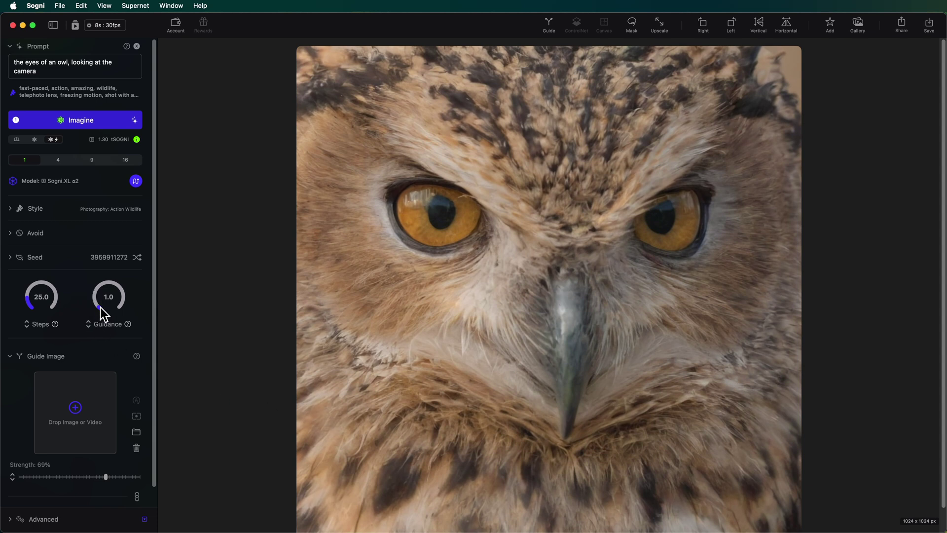
Step: Generate the owl image with guidance set to 4.0 and add the result to the favorites
mouse_move(98, 305)
left_mouse_down()
mouse_move(92, 295)
mouse_move(94, 305)
left_mouse_up()
left_click(96, 119)
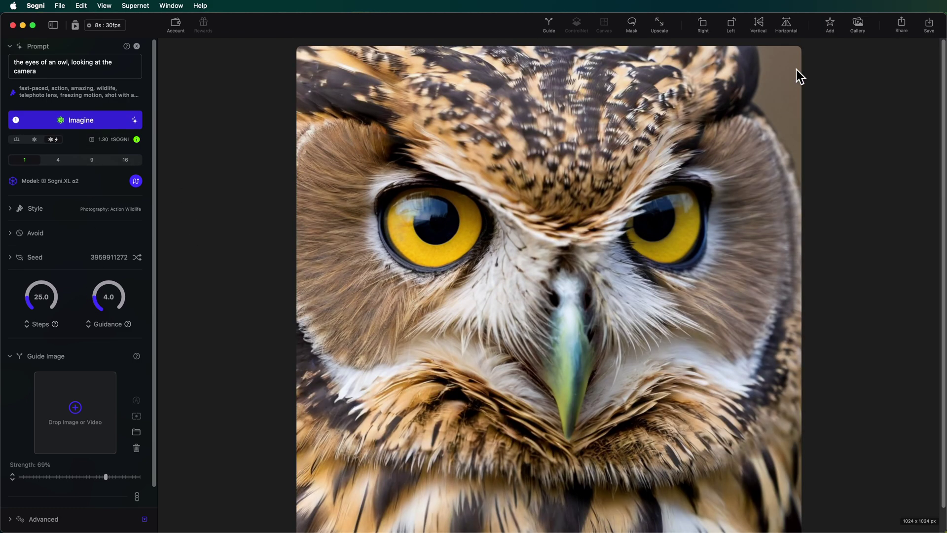
left_click(829, 23)
Step: Turn on seed randomization and set the guidance to 10.0
left_click(137, 258)
left_click_drag(102, 263, 104, 257)
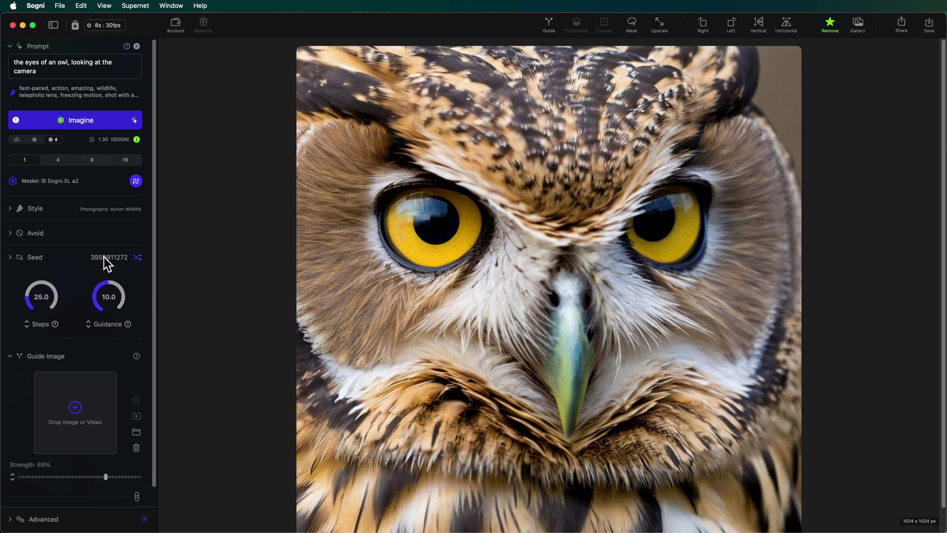
Step: Change the image style preset to Cartoon and collapse the Style settings
left_click(43, 213)
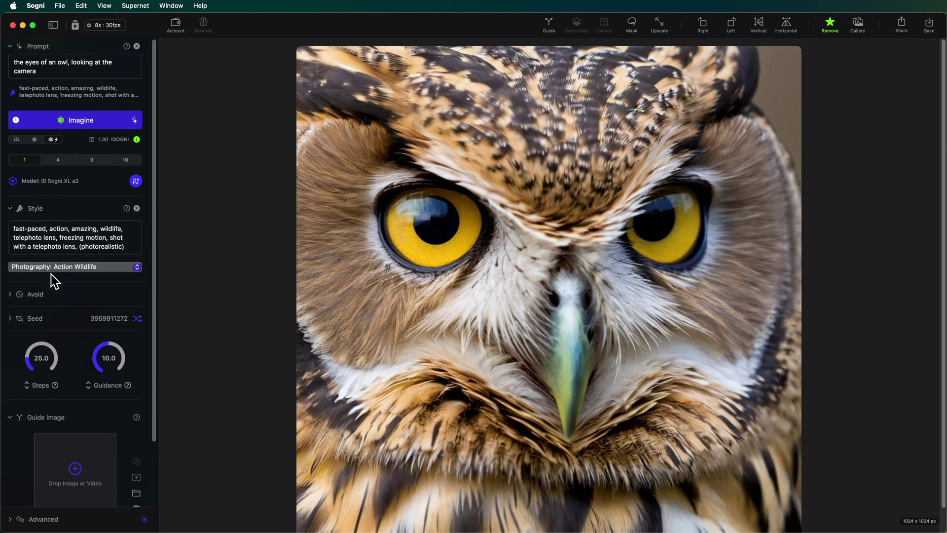
left_click(60, 266)
scroll(62, 270, "up", 10)
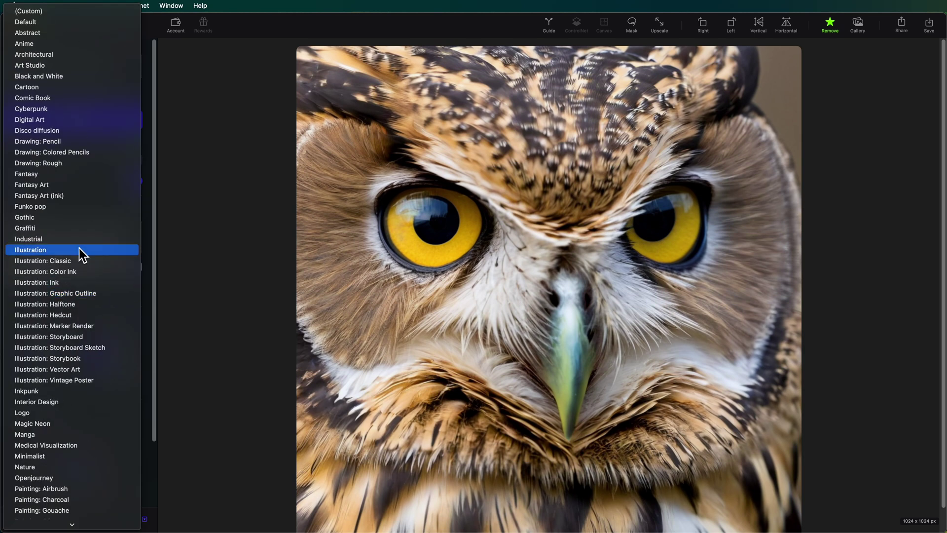
left_click(66, 85)
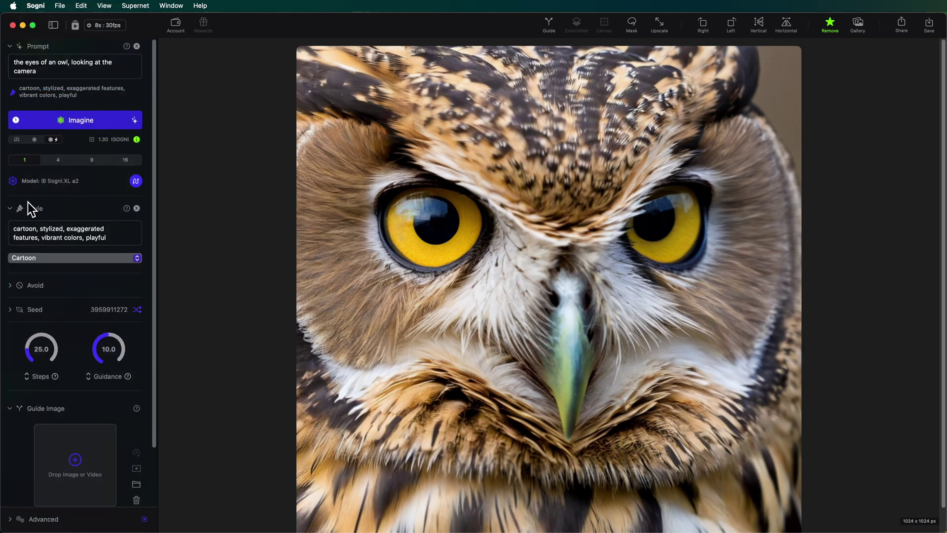
left_click(31, 209)
Step: Remove "cartoon, cg, 3d, unreal, animated, illustration" from the negative prompt and generate the cartoon owl
left_click(33, 232)
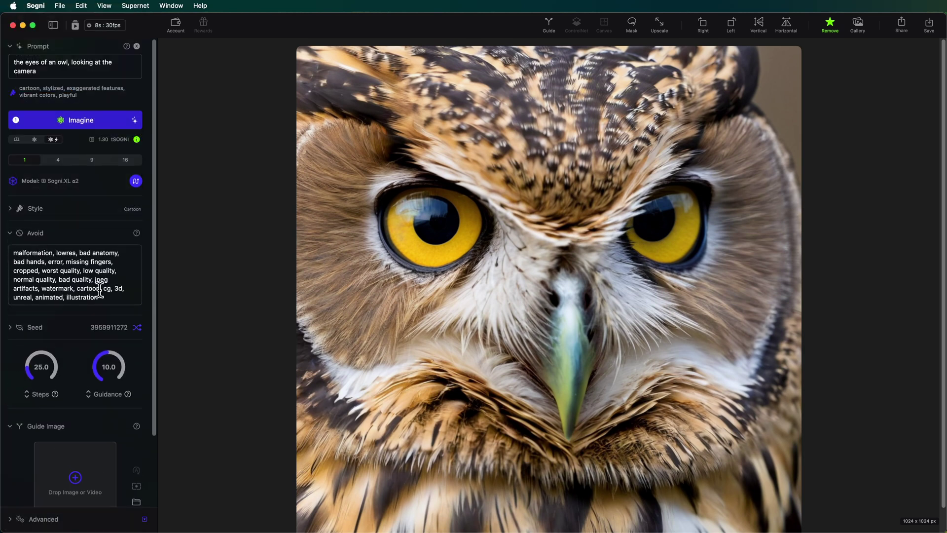
left_click_drag(77, 288, 122, 298)
key("BackSpace")
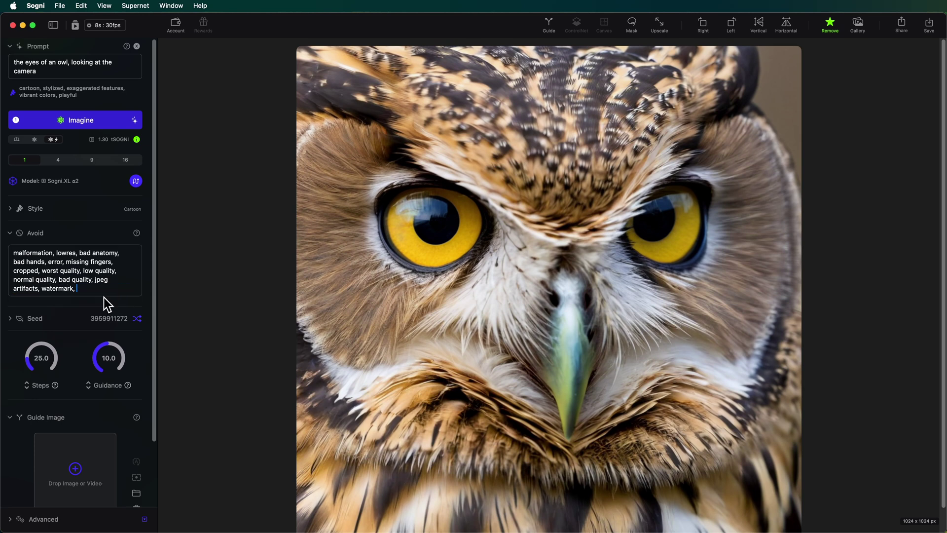
left_click(41, 232)
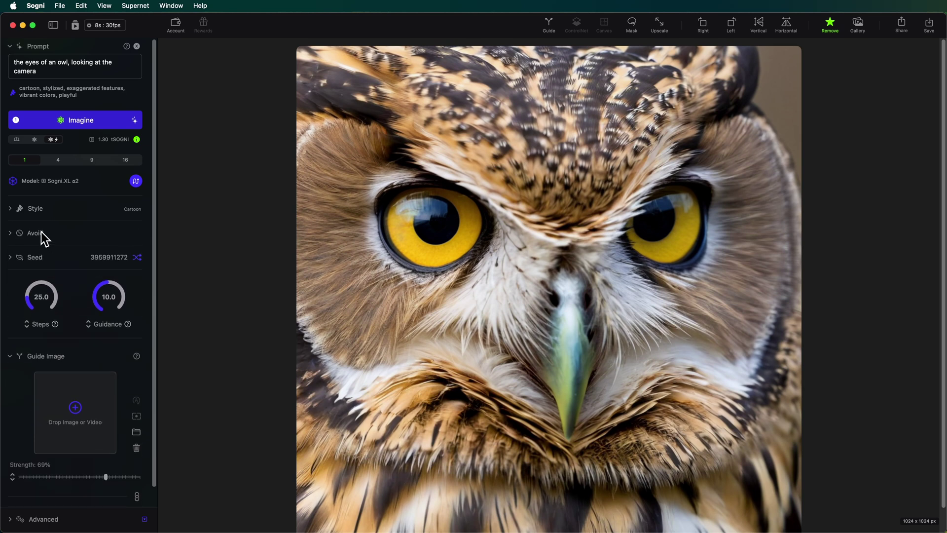
left_click(105, 123)
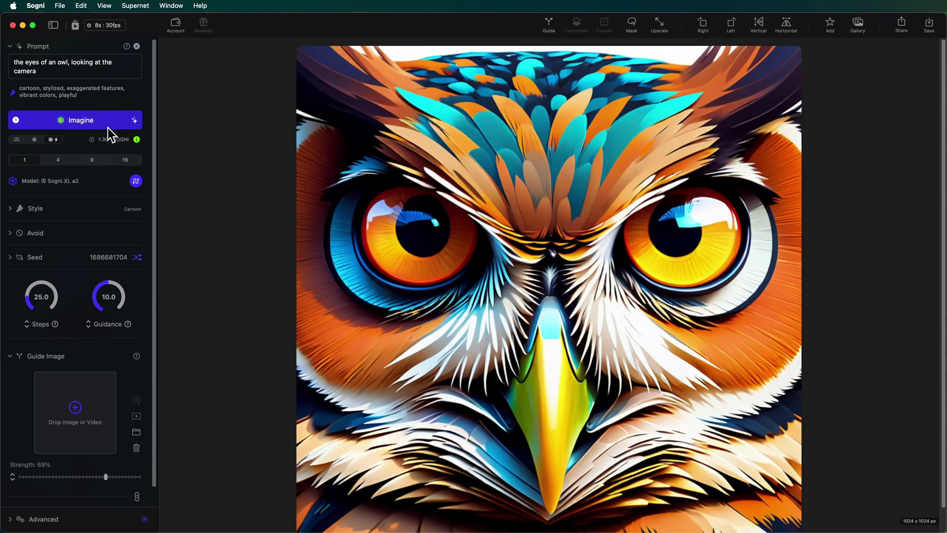
Step: Raise the guidance to 16.5 and generate another cartoon owl
left_click_drag(107, 292, 121, 297)
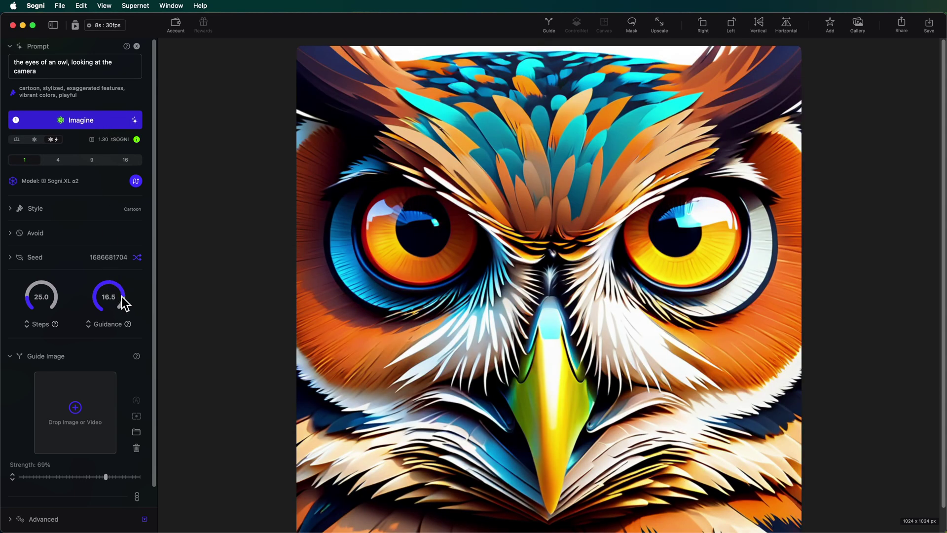
left_click(103, 122)
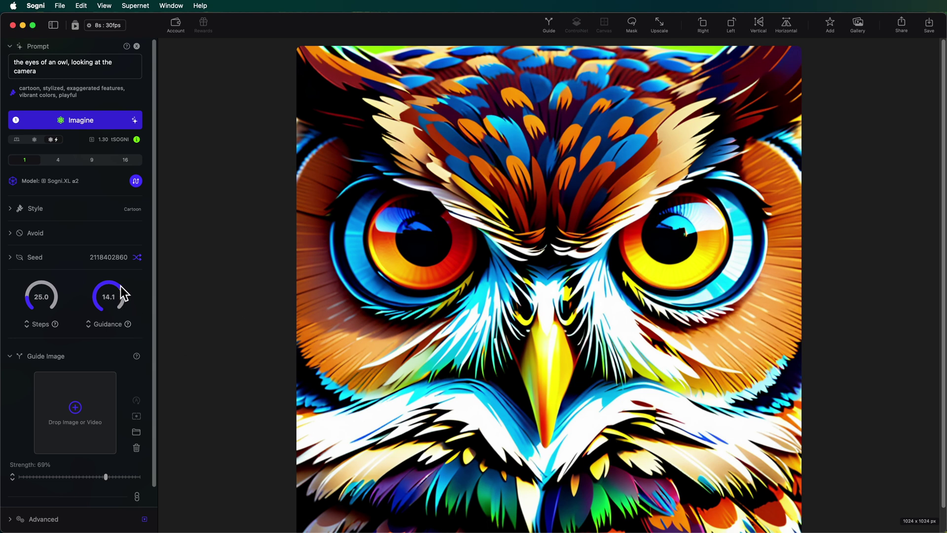
Step: Generate a cartoon owl with guidance set to 8.5 and add the result to the favorites
left_click_drag(105, 270, 89, 264)
left_click(82, 122)
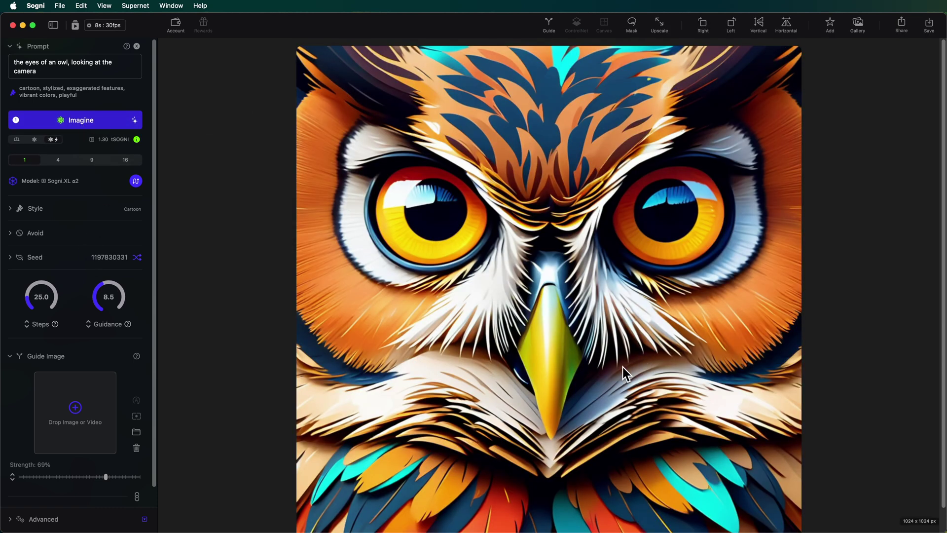
left_click(831, 23)
Step: Try the generated cartoon owl as the guide image, then clear the guide image
left_click_drag(580, 195, 95, 403)
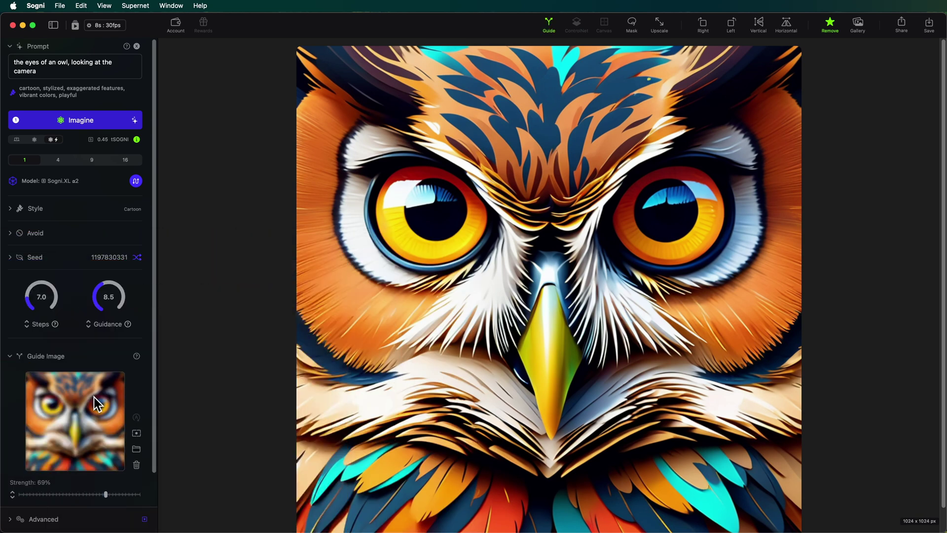
scroll(84, 357, "down", 3)
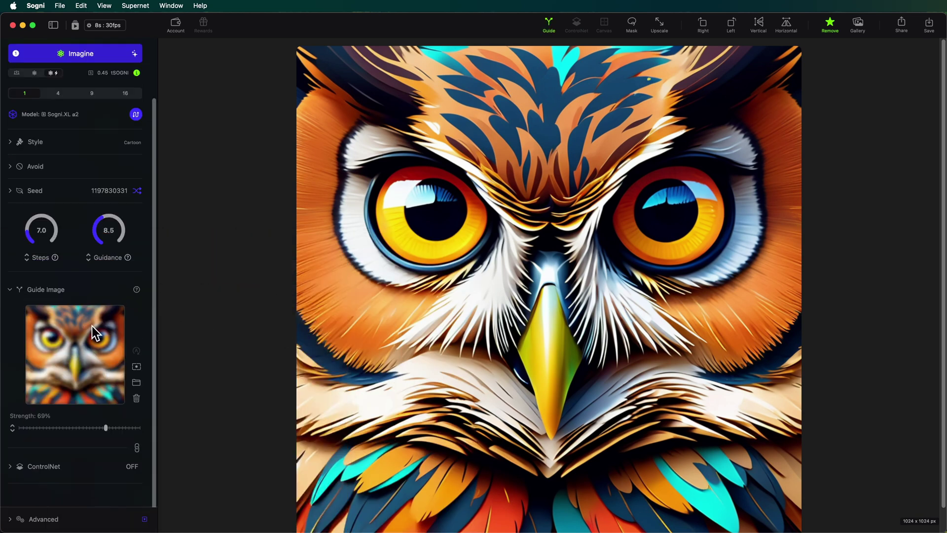
left_click(550, 25)
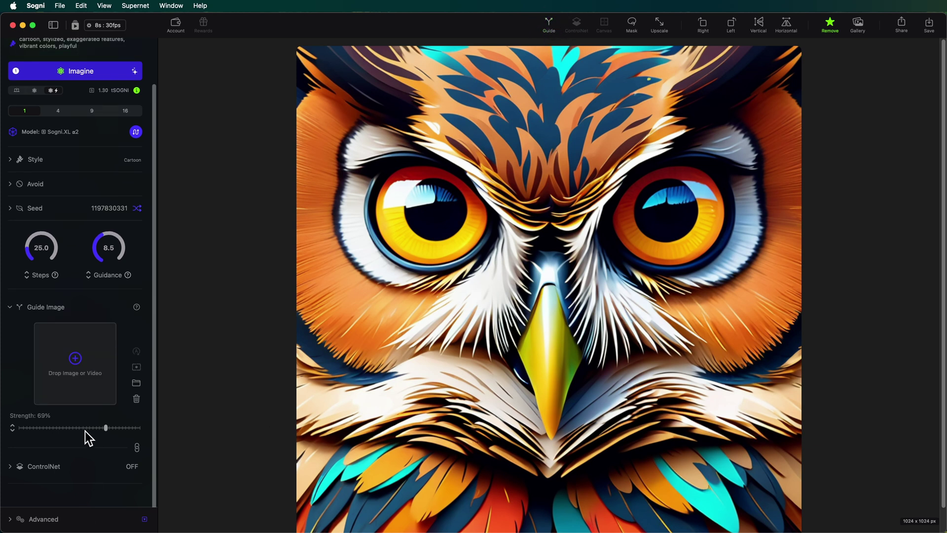
Step: Use the generated cartoon owl as the guide image and widen the settings sidebar to enlarge its preview
left_click(549, 25)
left_click_drag(531, 303, 46, 416)
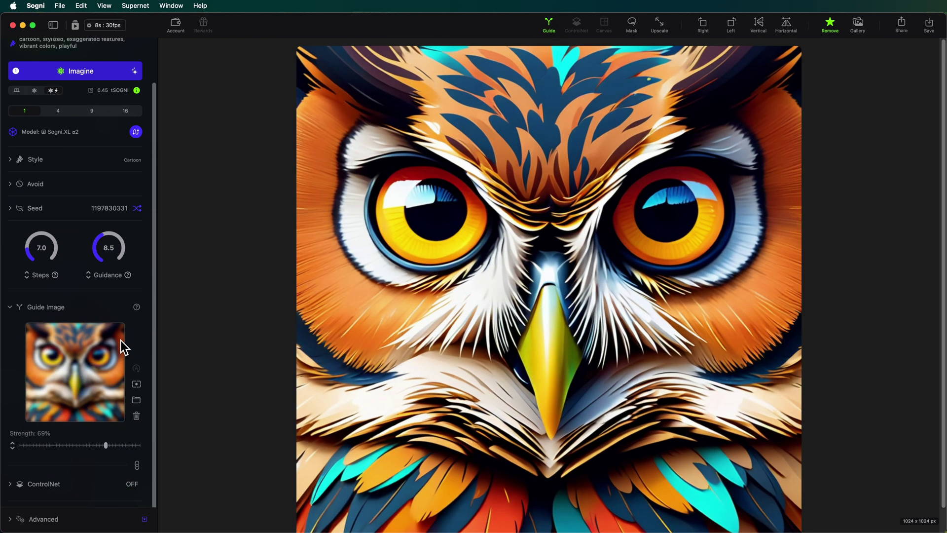
left_click_drag(157, 330, 285, 339)
scroll(191, 222, "down", 5)
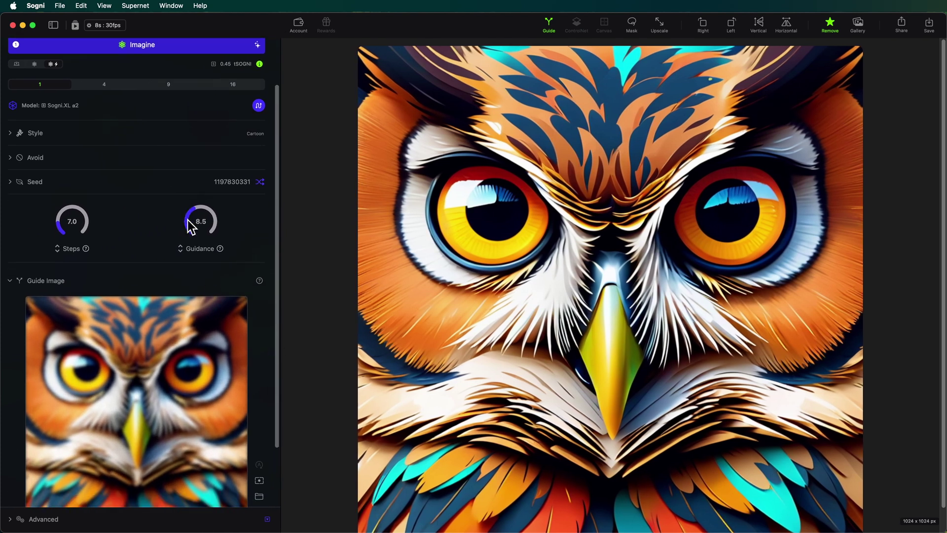
scroll(148, 296, "down", 1)
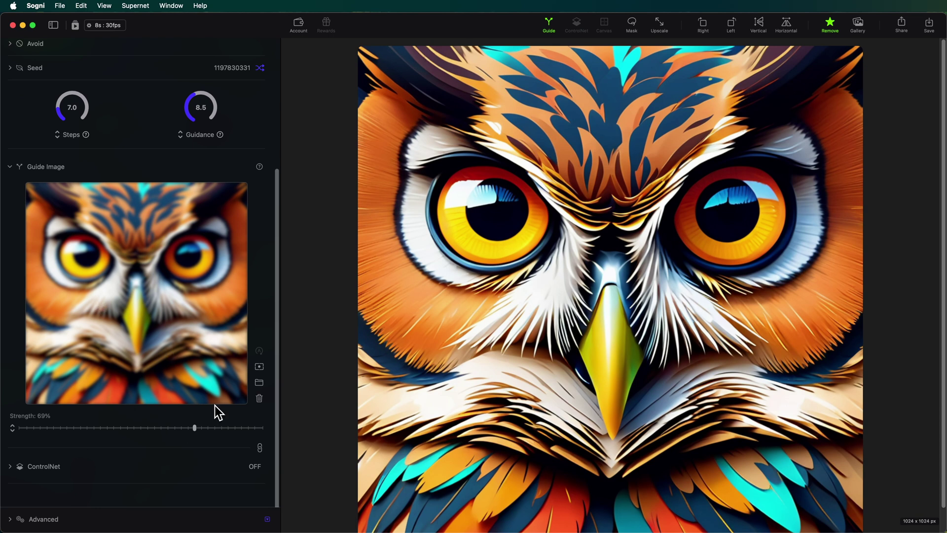
Step: Try a guide image strength of 96%, then lower it to 5% and generate a new owl
left_click_drag(195, 429, 259, 419)
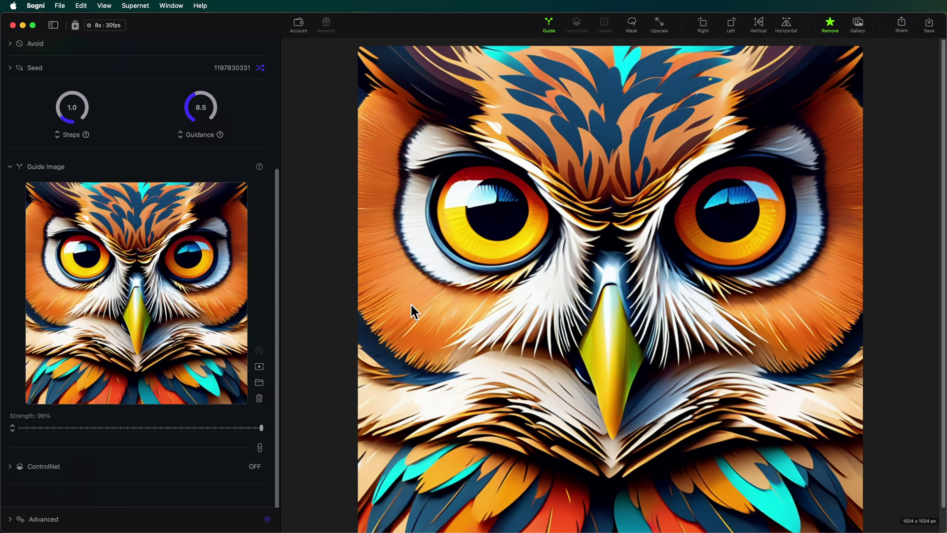
left_click_drag(252, 432, 5, 444)
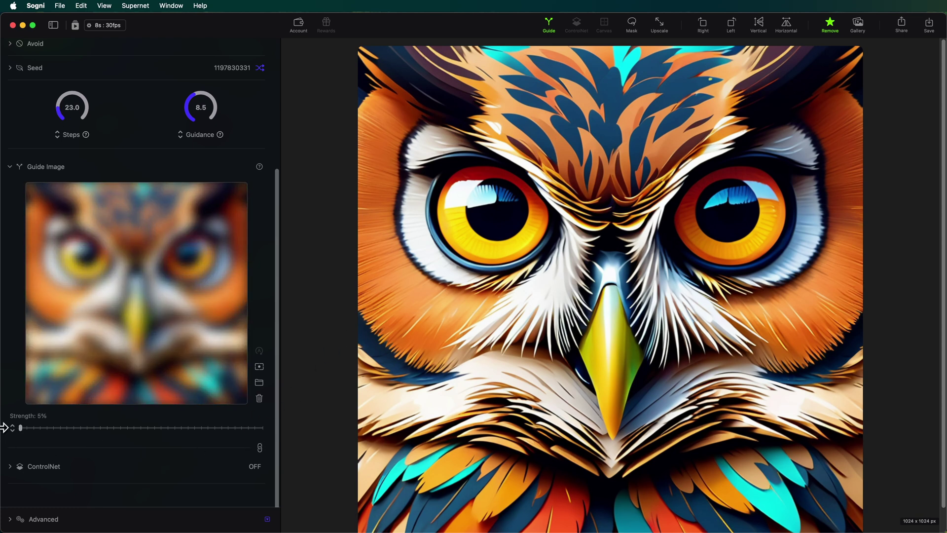
scroll(180, 197, "up", 3)
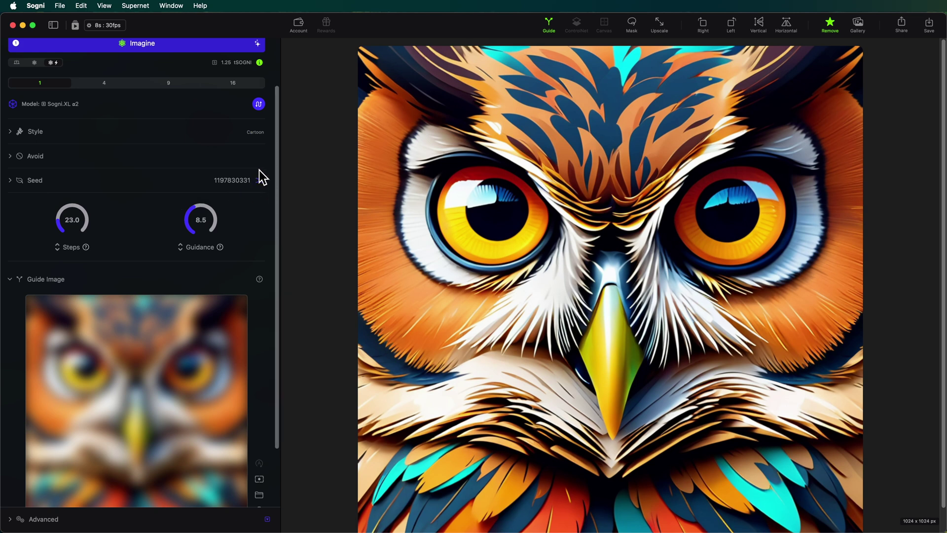
left_click(127, 46)
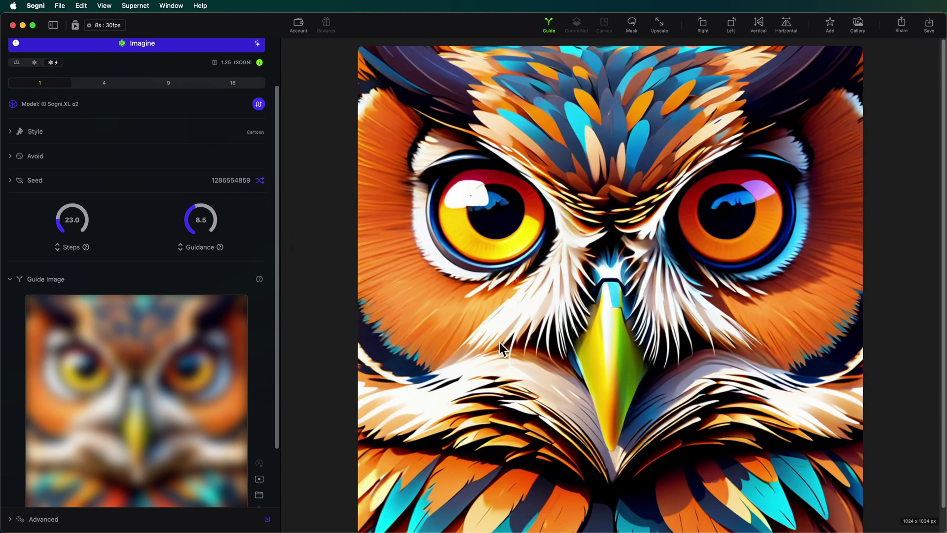
Step: Generate an owl with guide image strength 45% and guidance 7.5, and add the result to the favorites
scroll(14, 447, "down", 4)
left_click_drag(21, 455, 130, 454)
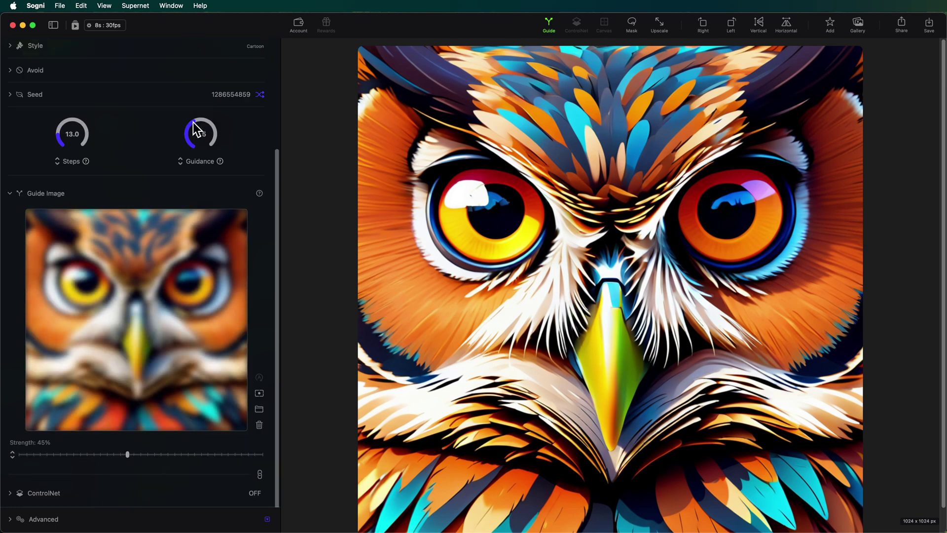
mouse_move(199, 135)
left_mouse_down()
mouse_move(140, 65)
mouse_move(188, 136)
mouse_move(190, 123)
left_mouse_up()
scroll(191, 123, "up", 5)
left_click(170, 101)
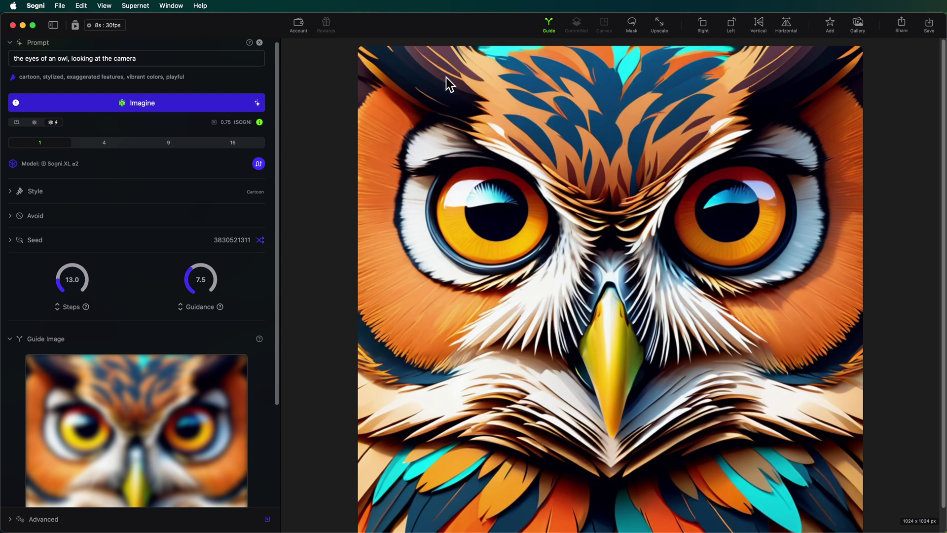
left_click(830, 25)
Step: Replace the guide image with the newly generated owl
scroll(237, 250, "down", 4)
scroll(237, 252, "down", 3)
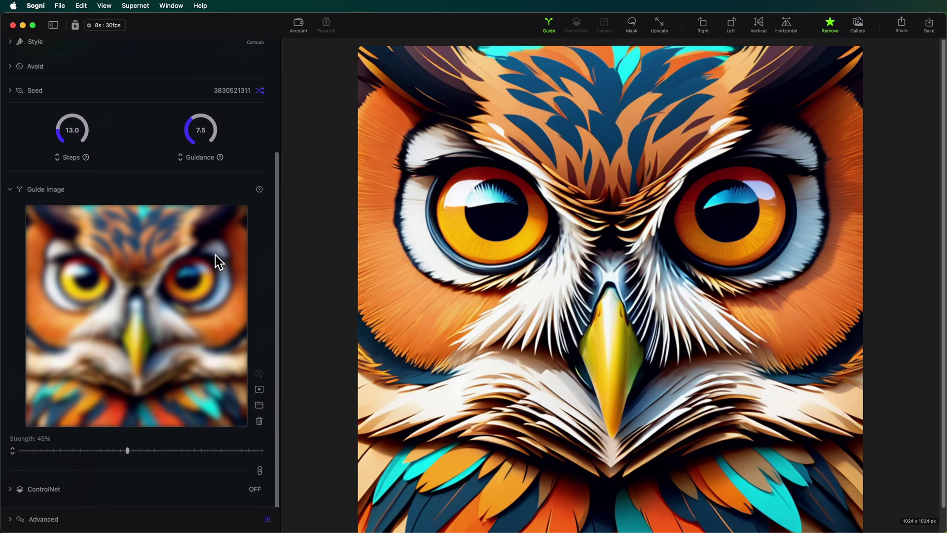
left_click(259, 421)
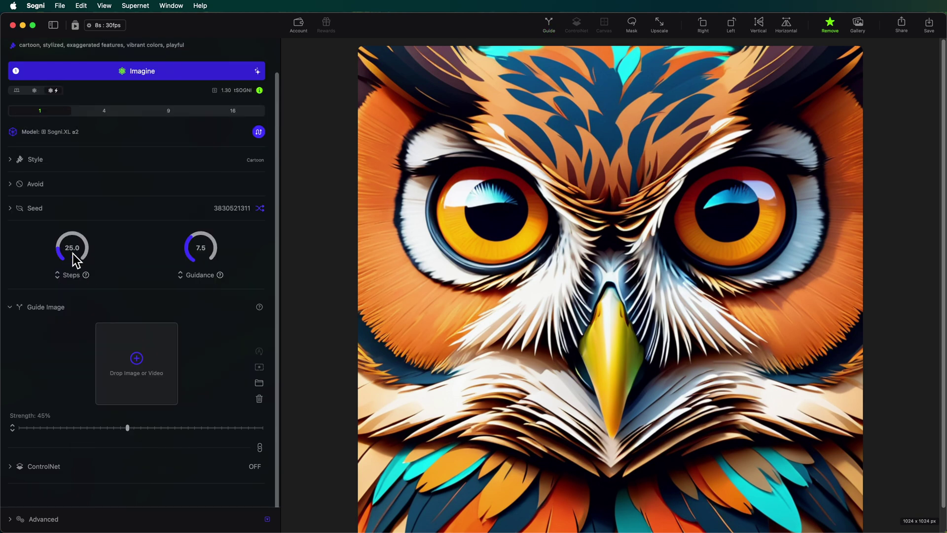
left_click_drag(564, 253, 111, 361)
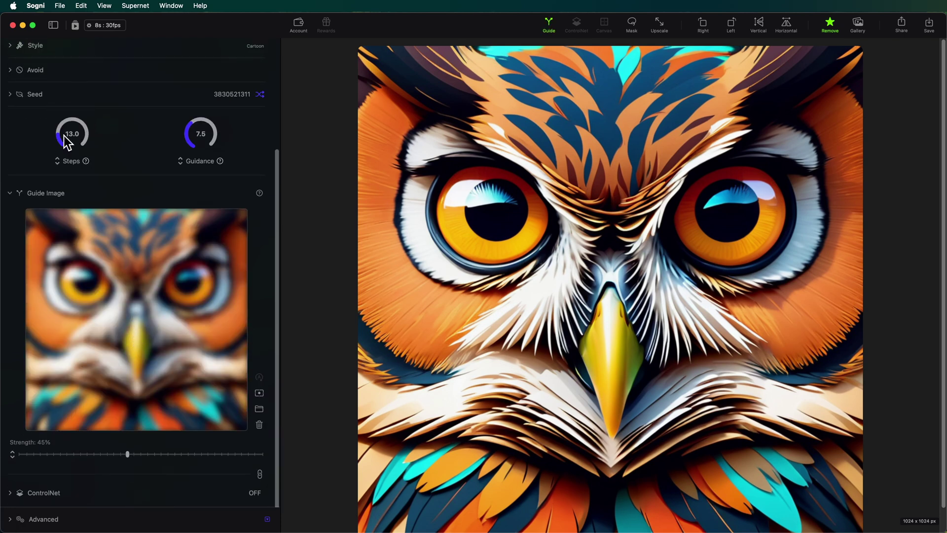
Step: Try guide image strengths of 25% and 50%, then set the strength to 30%
left_click_drag(113, 457, 75, 449)
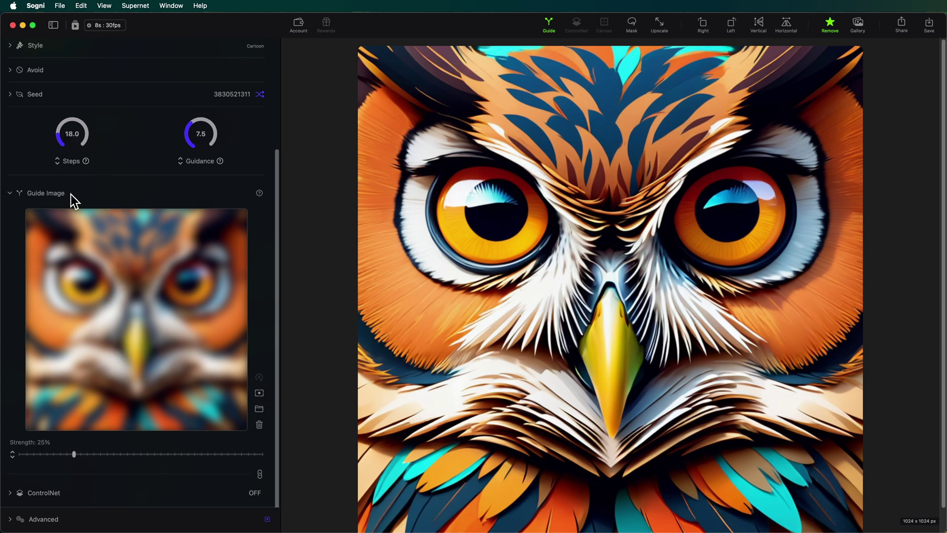
left_click_drag(75, 455, 141, 455)
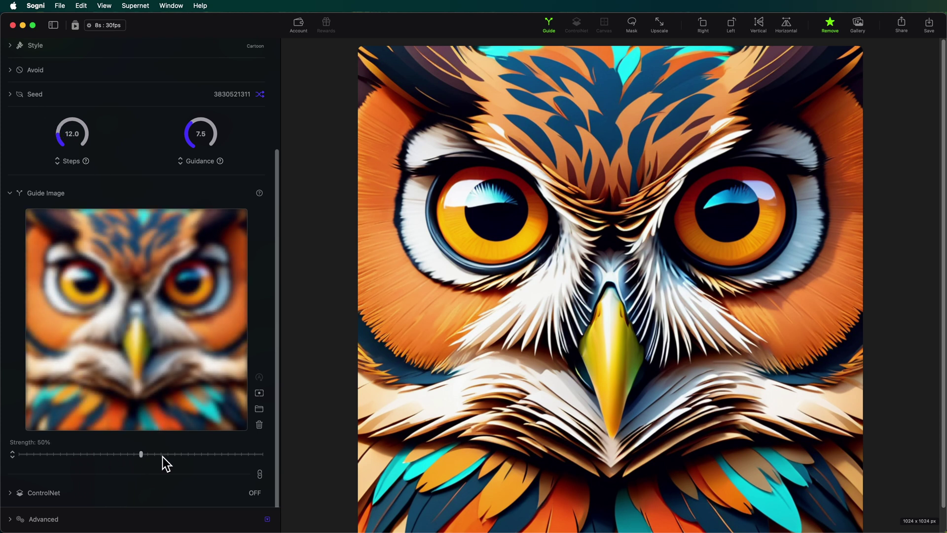
left_click_drag(141, 455, 262, 454)
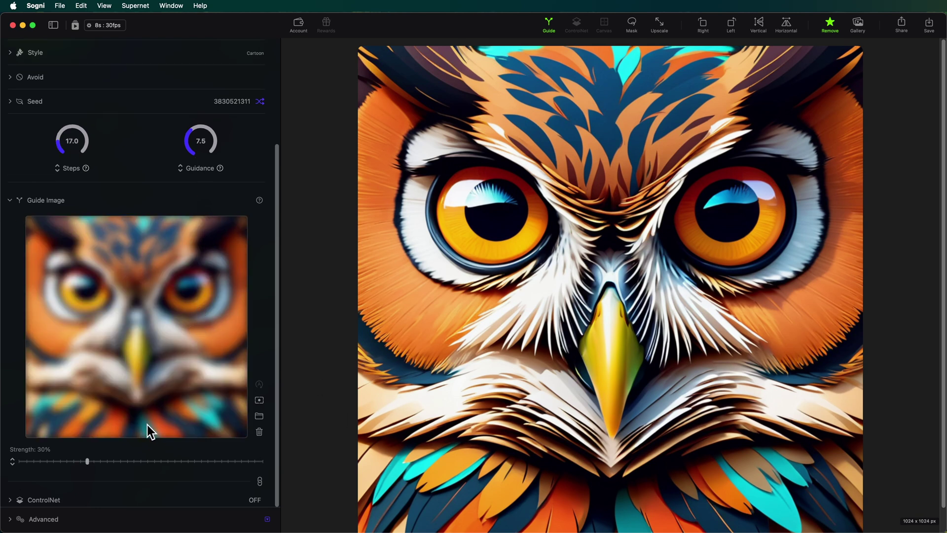
scroll(159, 391, "up", 5)
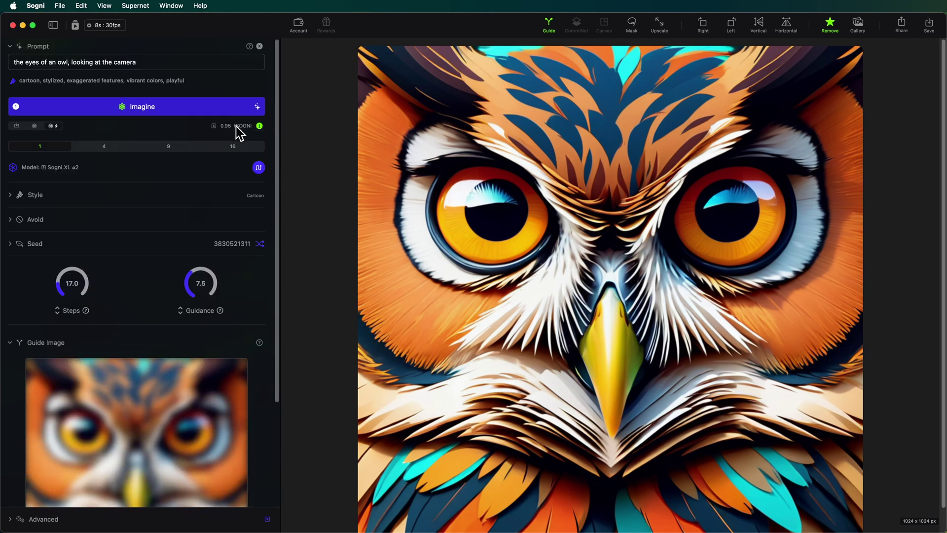
scroll(235, 383, "down", 5)
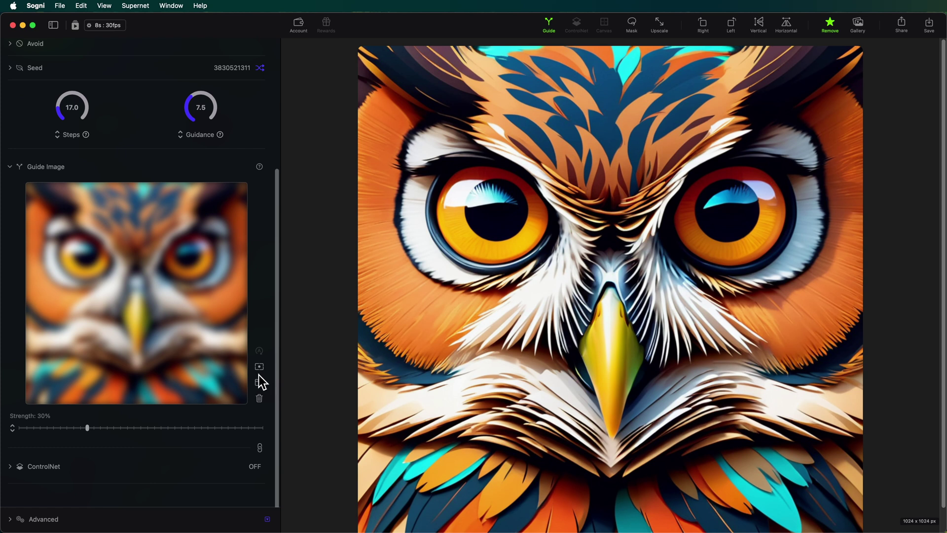
Step: Clear and re-add the owl as the guide image, and try zooming it out to 0.75x with its camera controls
left_click(260, 398)
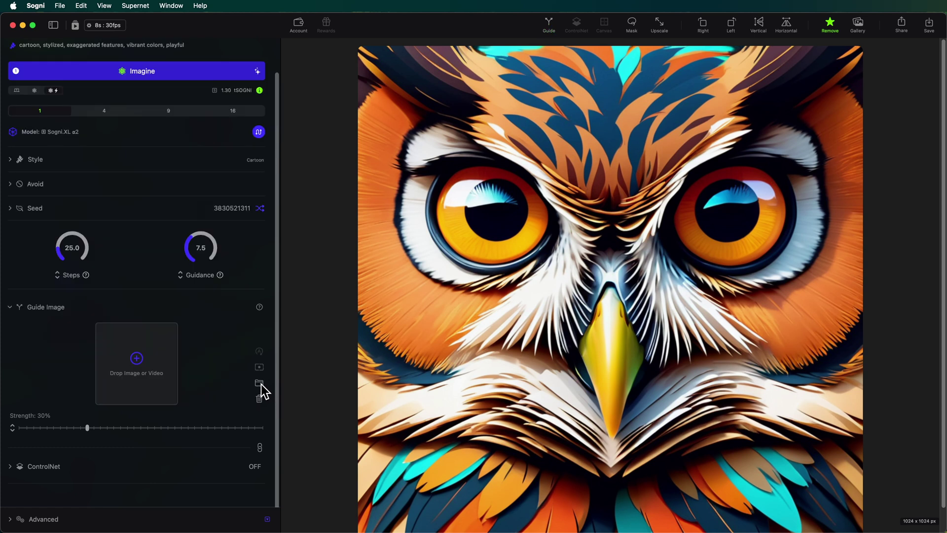
left_click_drag(573, 260, 127, 349)
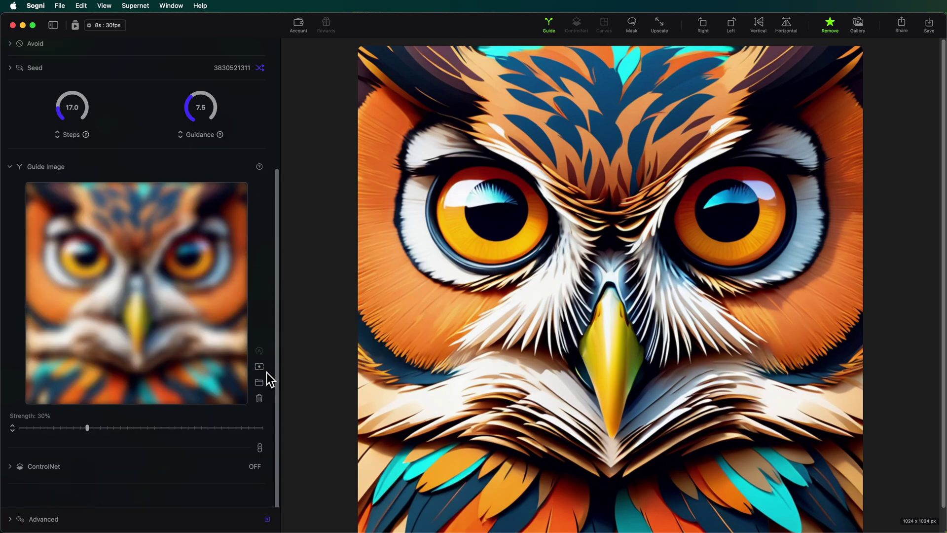
left_click(260, 367)
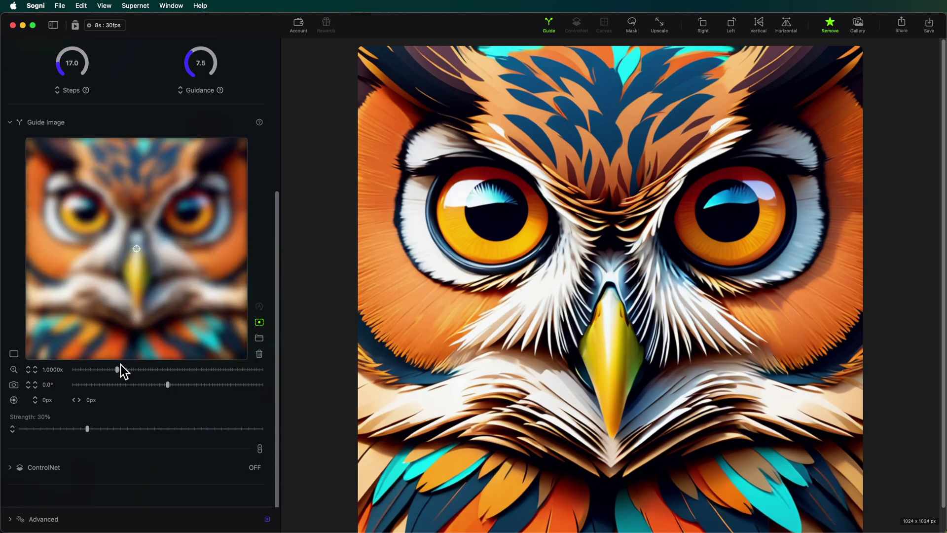
mouse_move(117, 371)
left_mouse_down()
mouse_move(149, 369)
mouse_move(106, 369)
left_mouse_up()
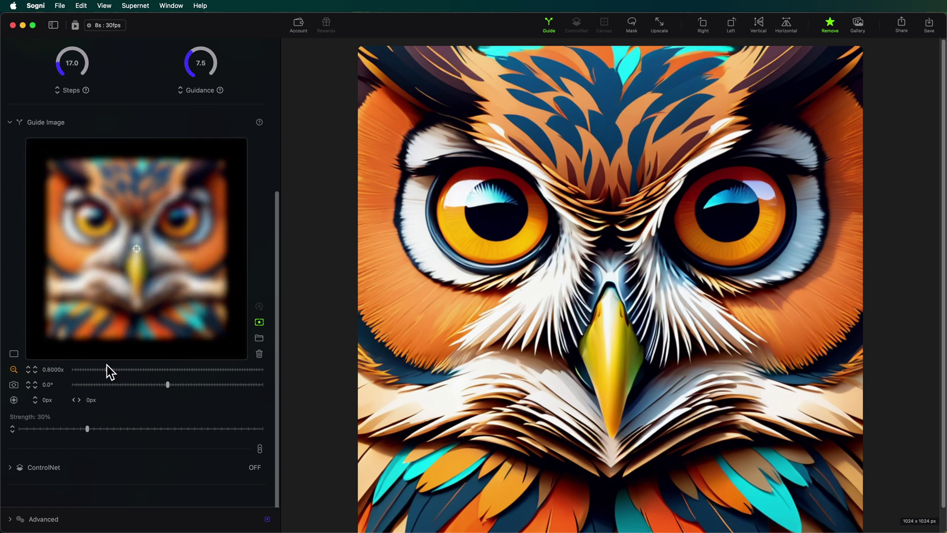
left_click_drag(167, 384, 170, 385)
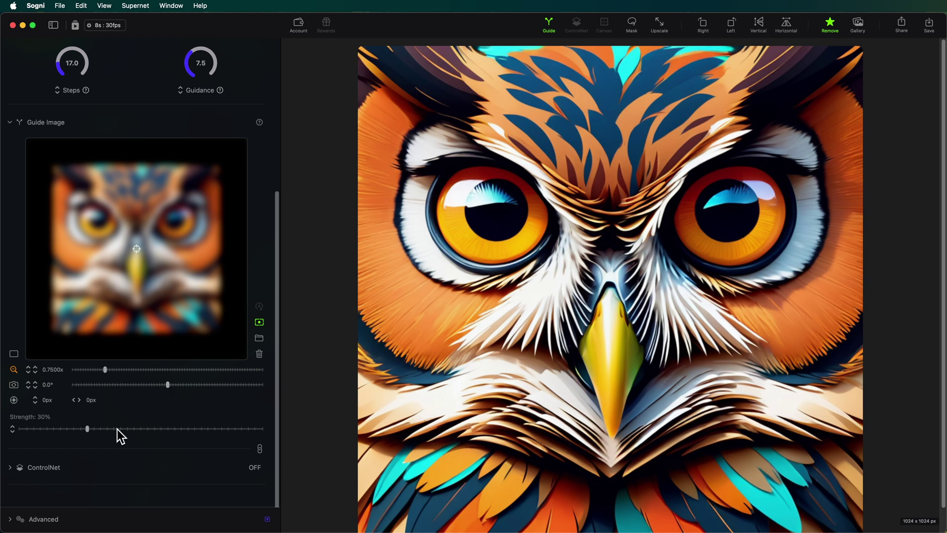
left_click(259, 324)
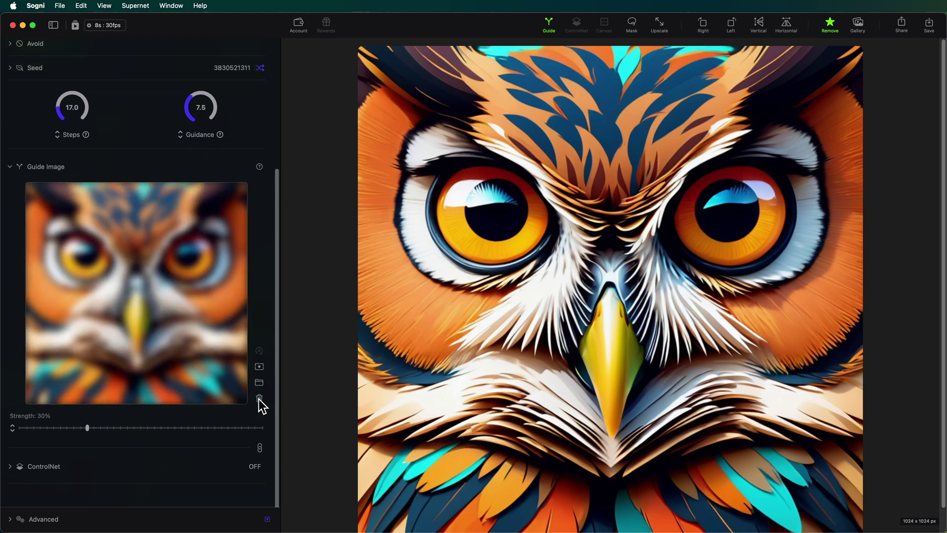
Step: Clear the guide image and collapse its settings in a narrower sidebar
left_click(259, 399)
left_click_drag(279, 290, 180, 291)
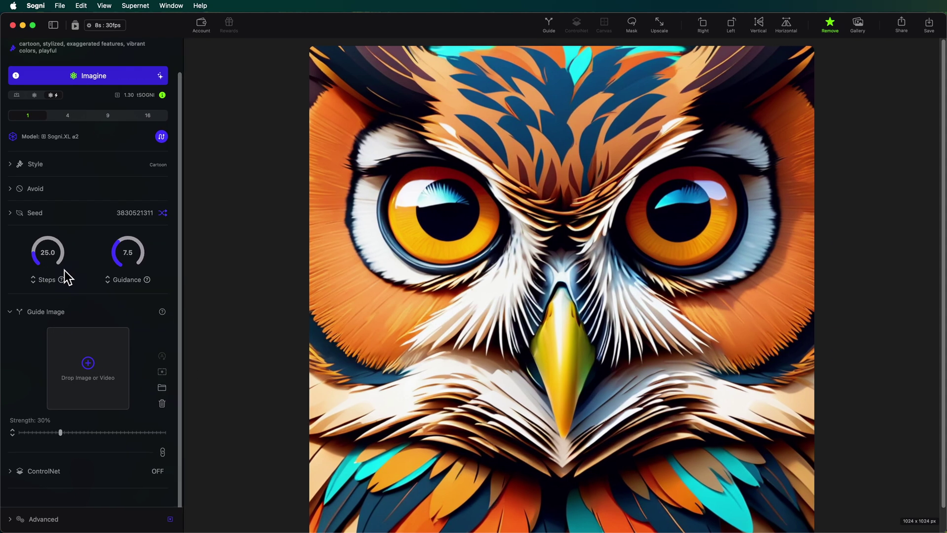
left_click(10, 311)
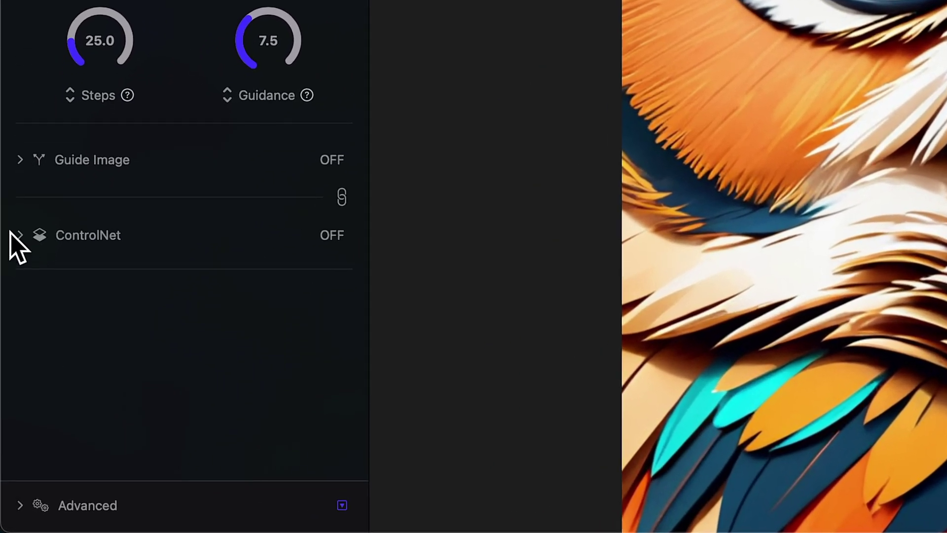
Step: Look through the ControlNet options, then collapse the section
left_click(20, 235)
scroll(51, 201, "down", 5)
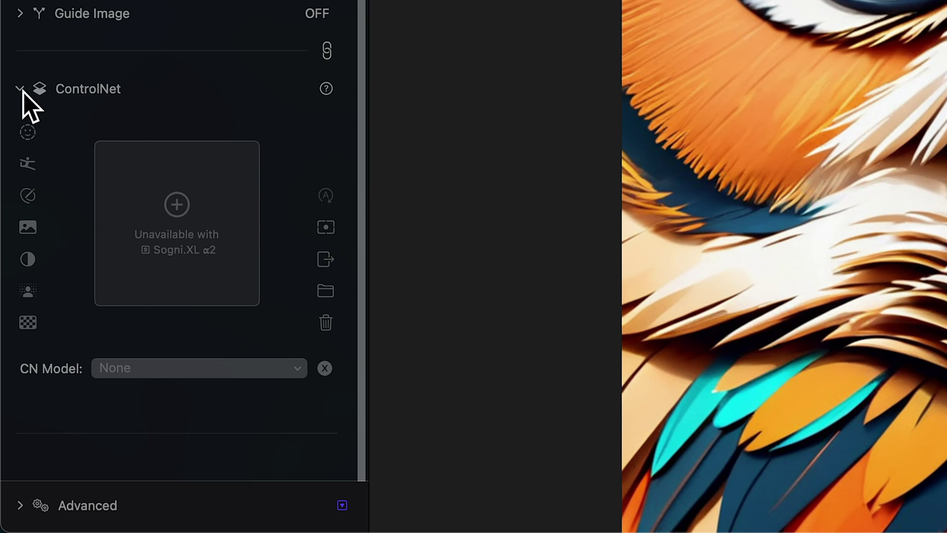
left_click(69, 93)
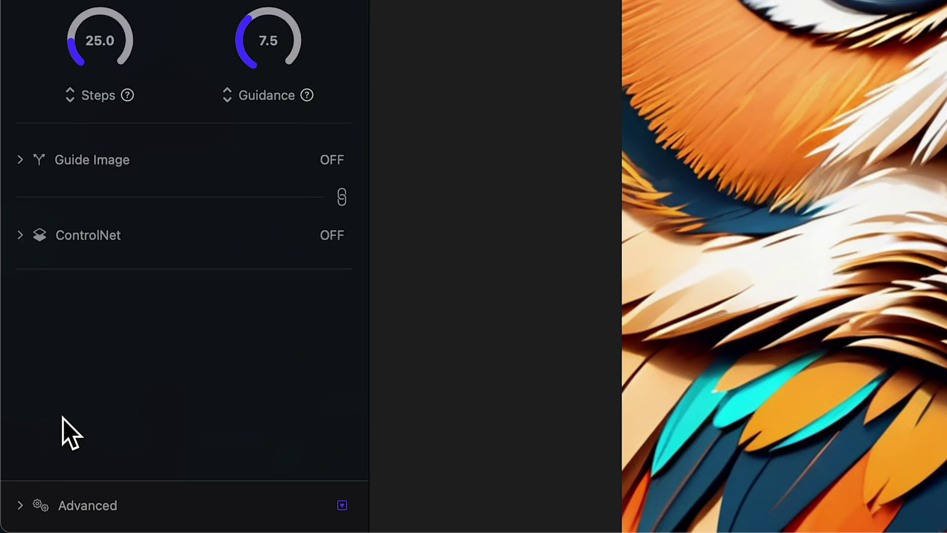
Step: Review the advanced preview count, leave it at 5, and generate a cartoon owl without a guide image
left_click(105, 506)
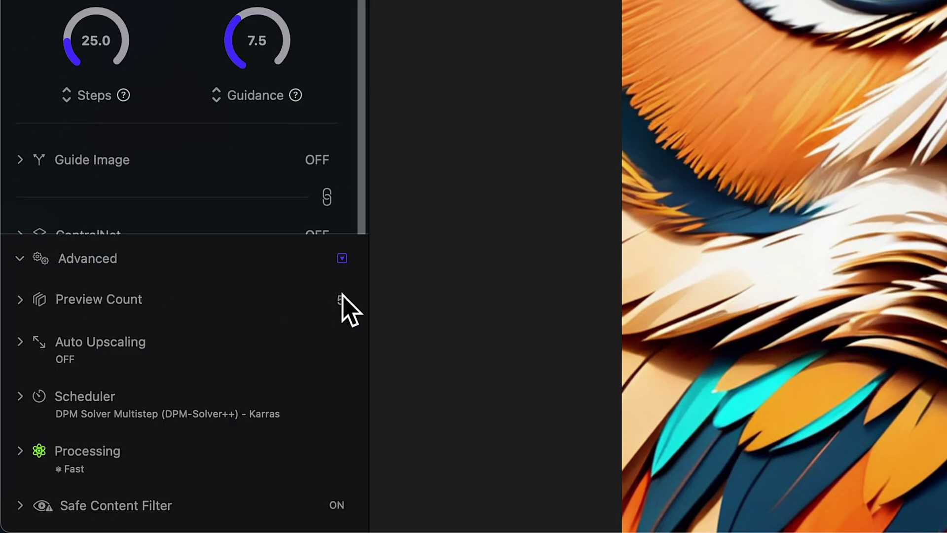
left_click(22, 301)
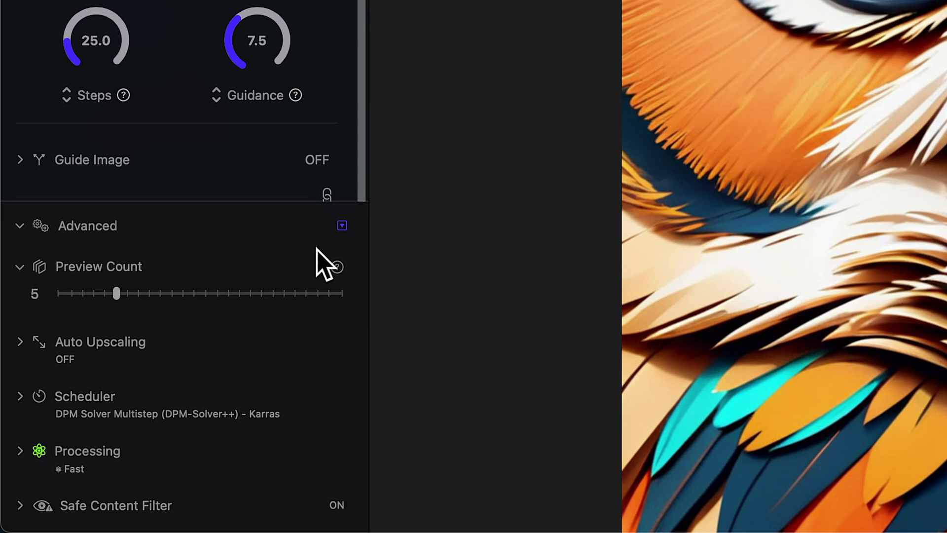
mouse_move(116, 294)
left_mouse_down()
mouse_move(148, 292)
mouse_move(207, 318)
mouse_move(309, 302)
mouse_move(364, 306)
mouse_move(182, 289)
mouse_move(116, 295)
left_mouse_up()
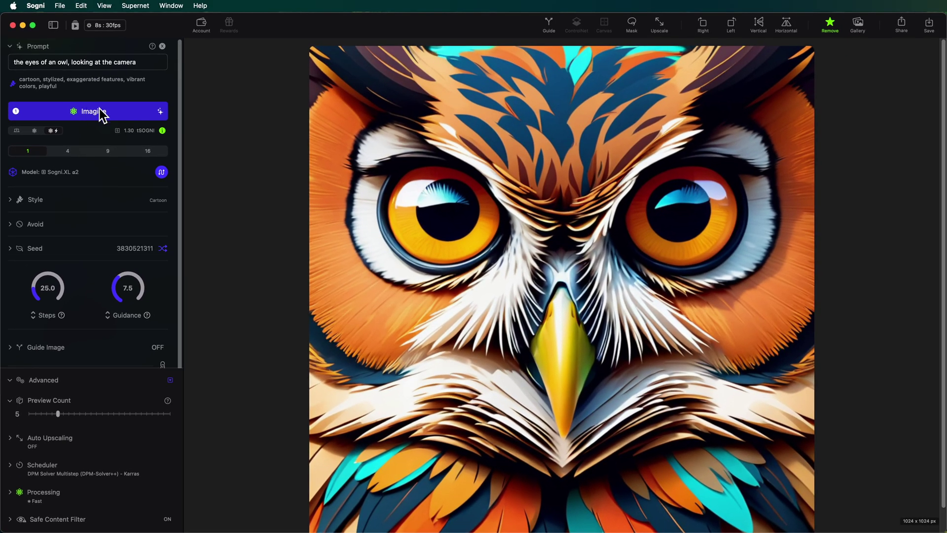
left_click(101, 114)
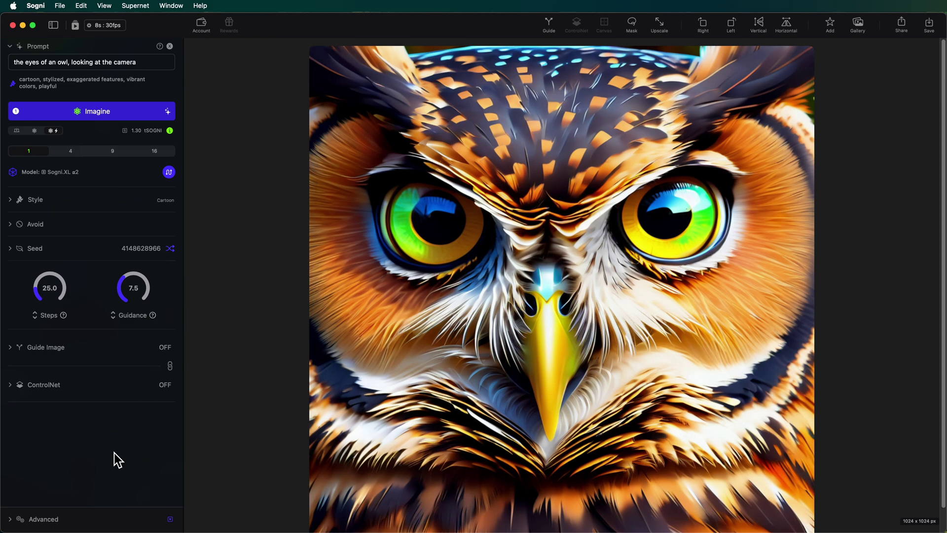
Step: Examine the scheduler and time spacing options in the advanced settings
left_click(40, 520)
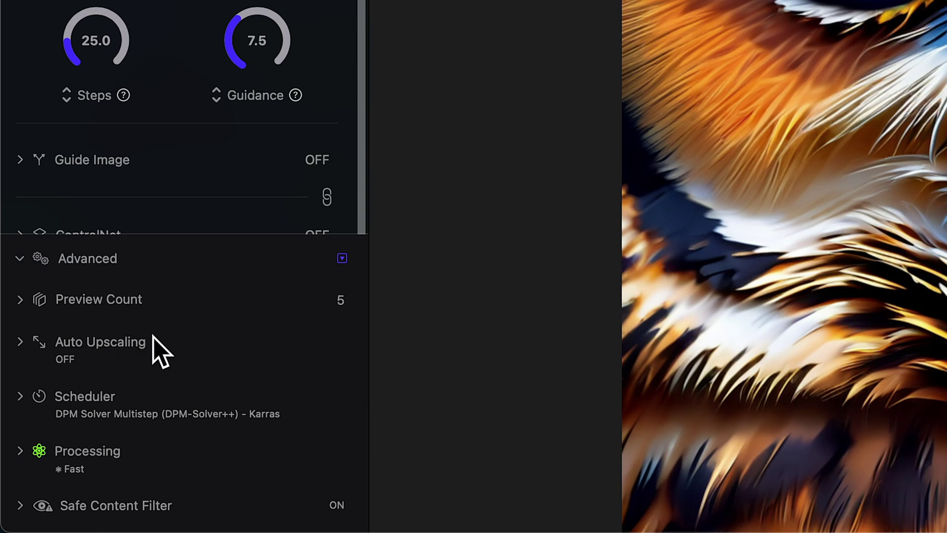
left_click(81, 399)
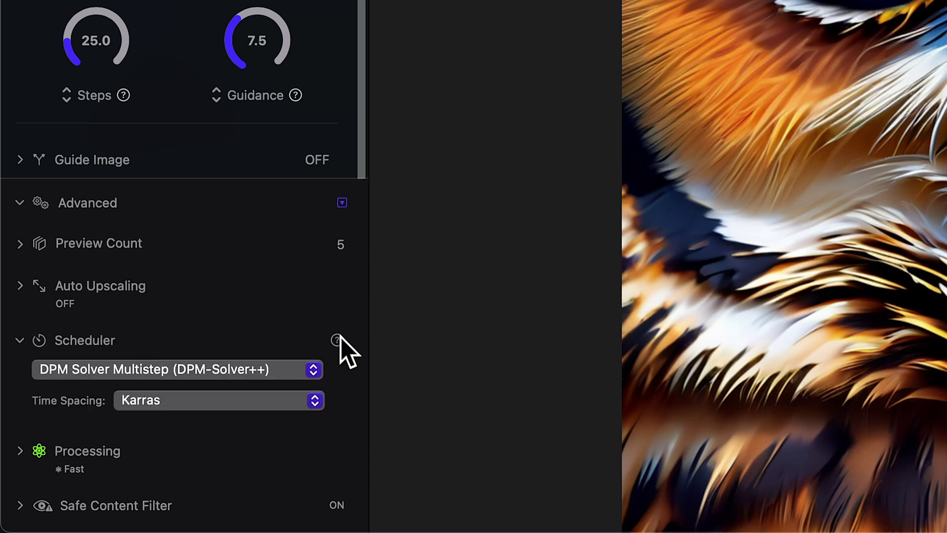
left_click(64, 342)
Step: Switch the advanced processing mode to On-Device
left_click(76, 455)
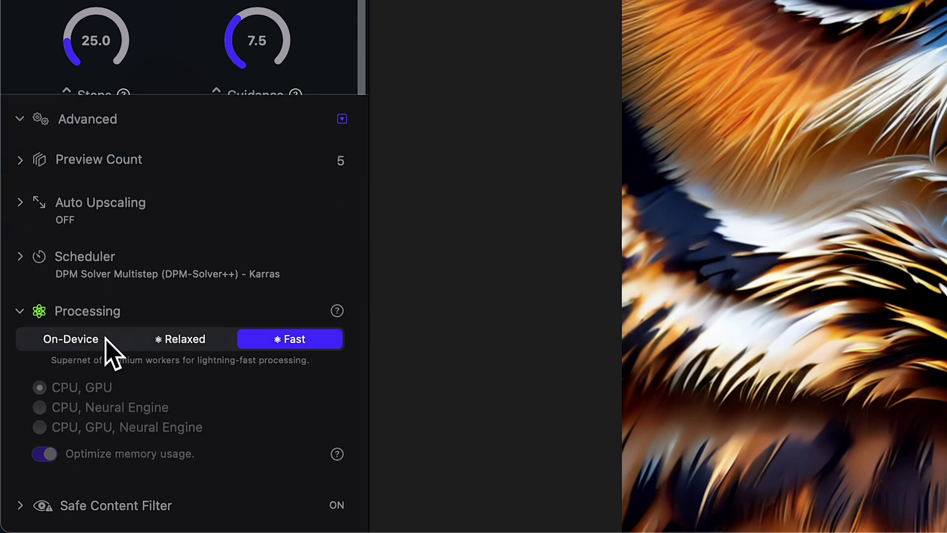
left_click(89, 340)
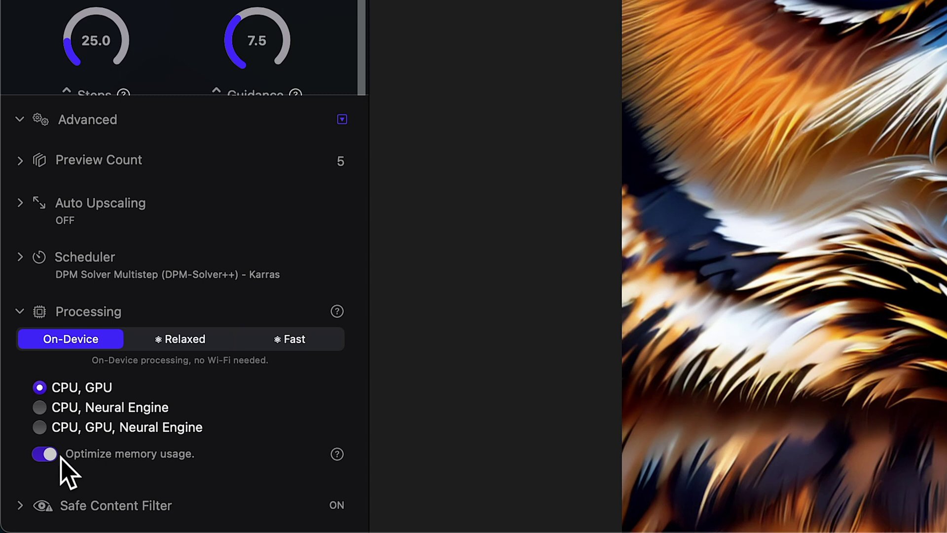
Step: Collapse the processing settings and examine the Safe Content Filter option, leaving it on
left_click(18, 313)
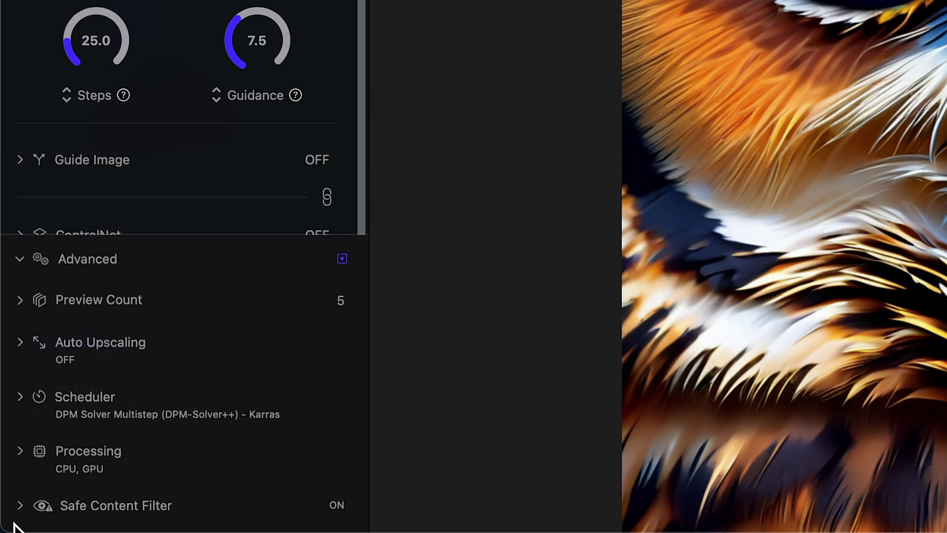
left_click(20, 504)
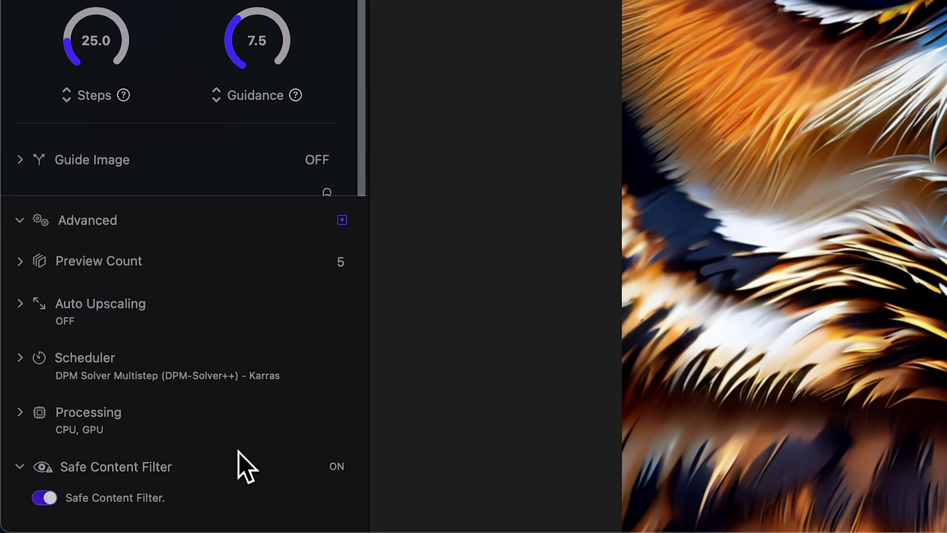
left_click(105, 467)
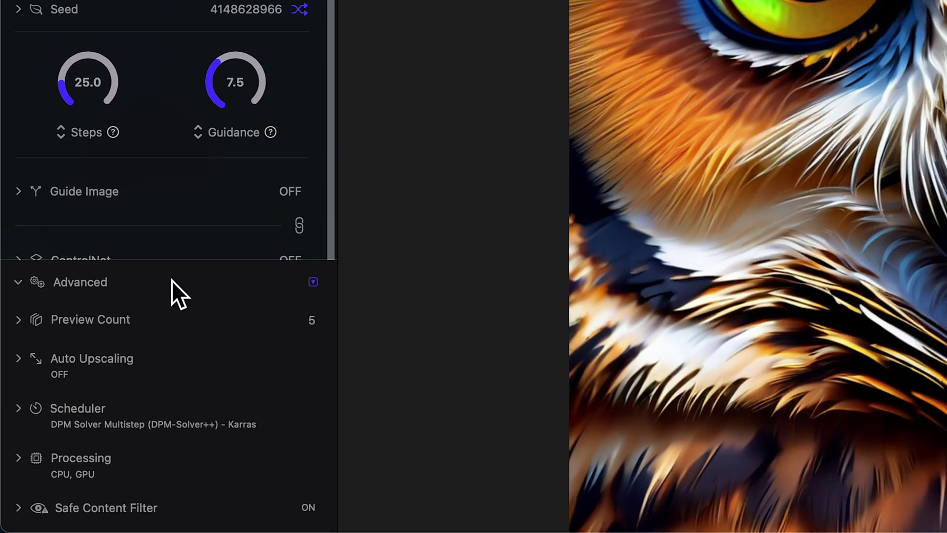
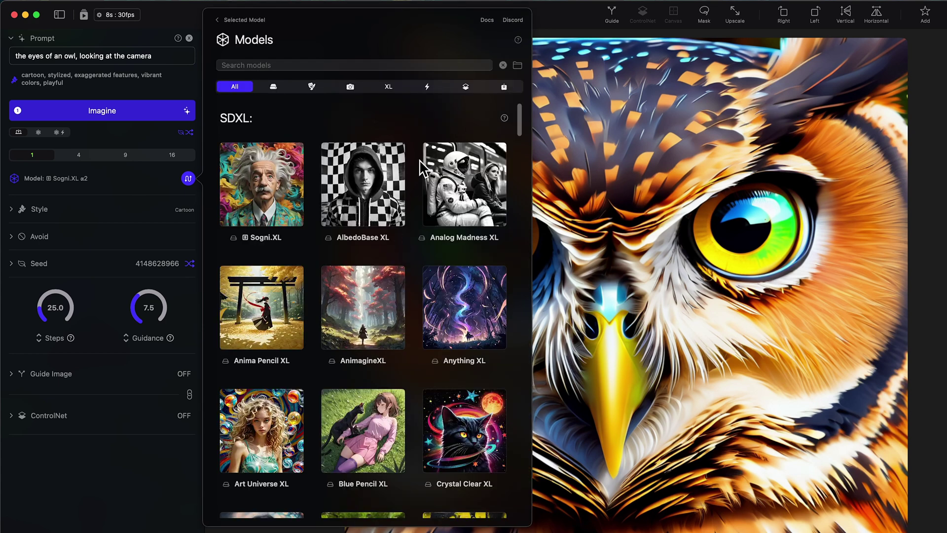
Step: Filter the model list to ControlNet-compatible models and switch the model to Sogni Artist v1.0
left_click(466, 88)
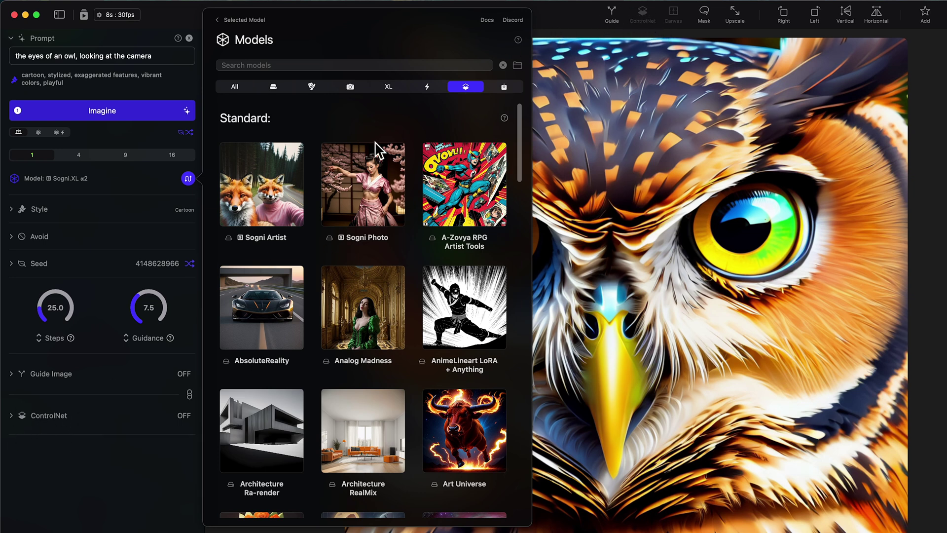
left_click(257, 181)
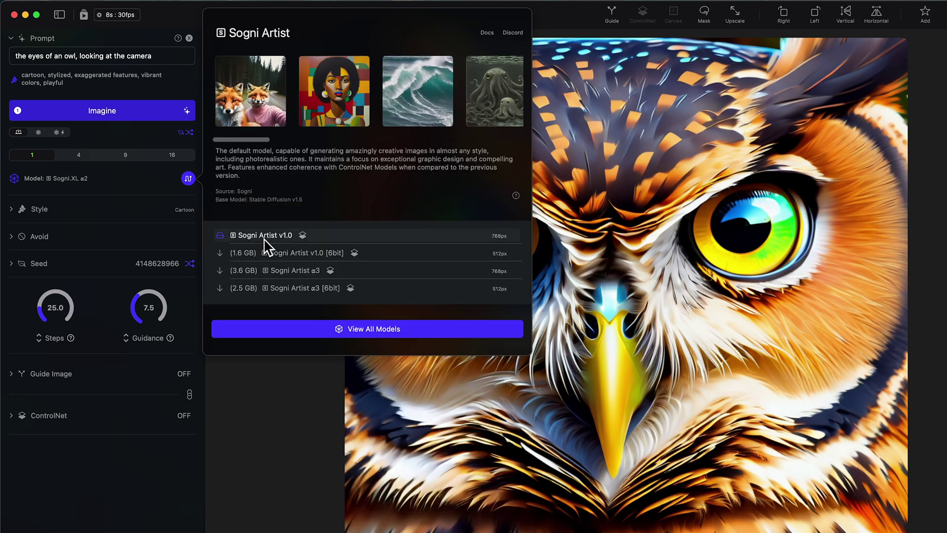
left_click(188, 179)
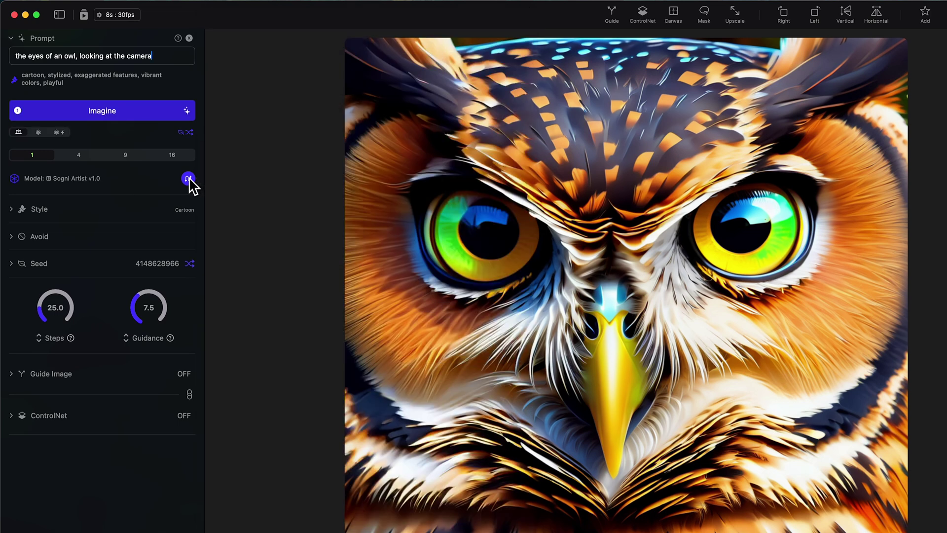
Step: Try loading the owl image as the ControlNet input, then remove it
left_click(642, 15)
scroll(156, 326, "down", 2)
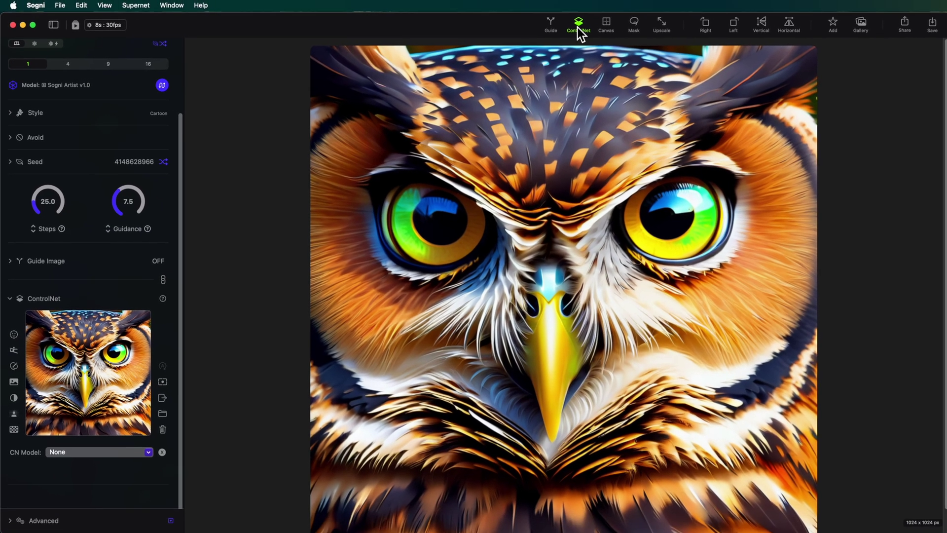
left_click(644, 17)
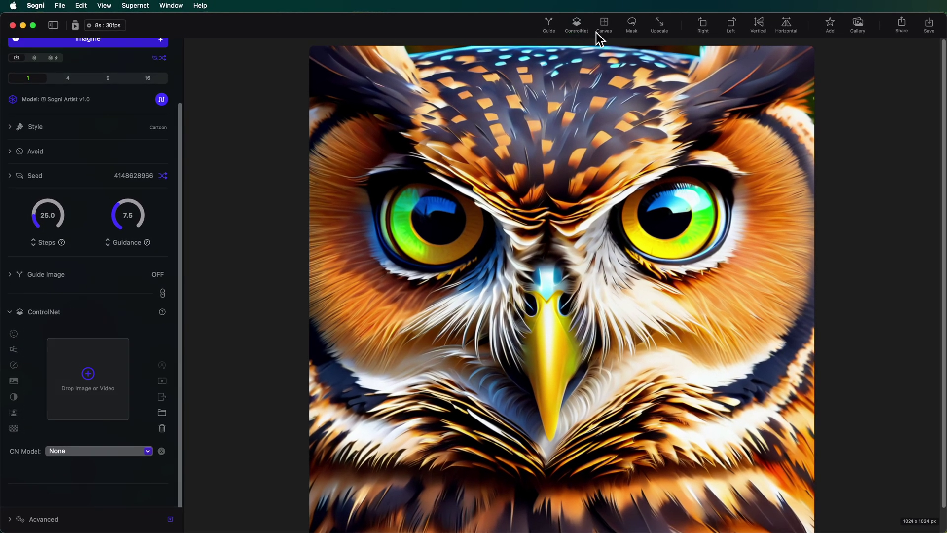
Step: Open the owl image in Canvas mode, then exit and discard the canvas
left_click(605, 25)
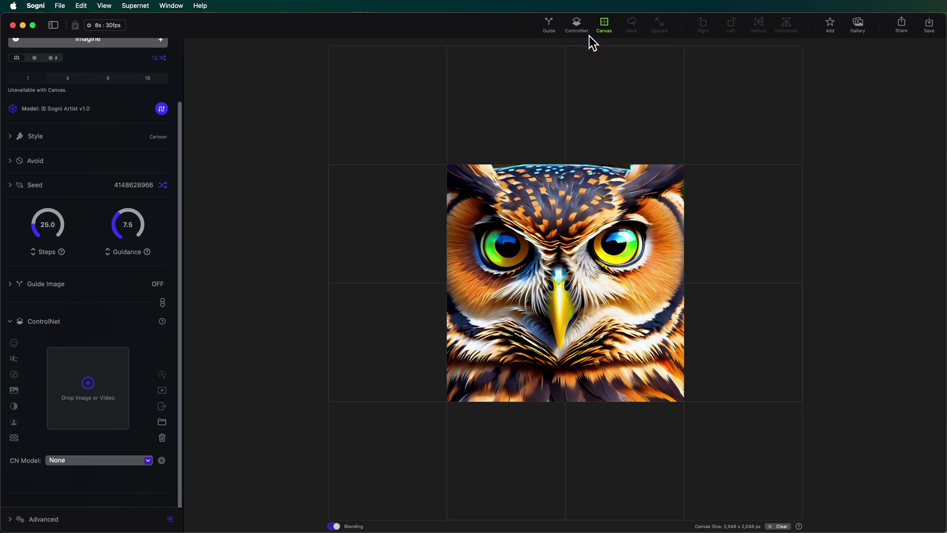
left_click(605, 25)
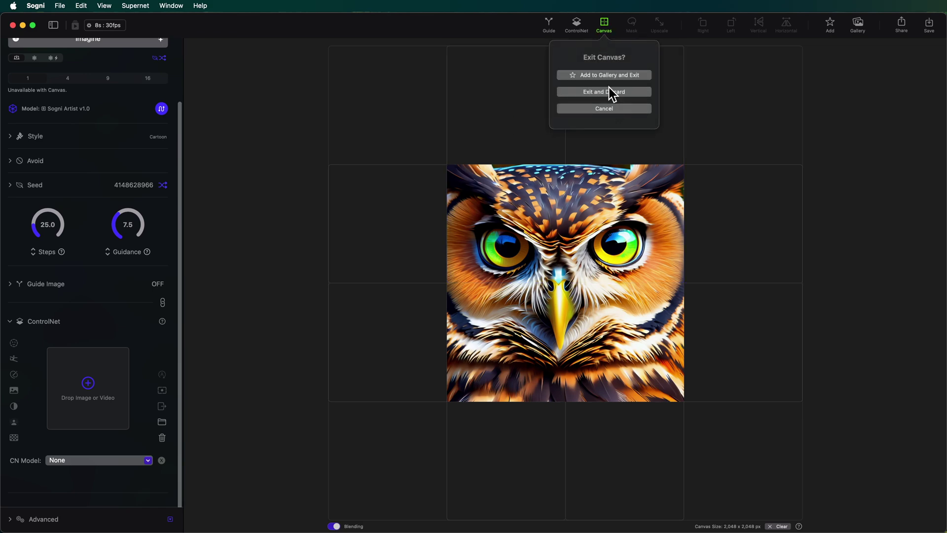
left_click(612, 95)
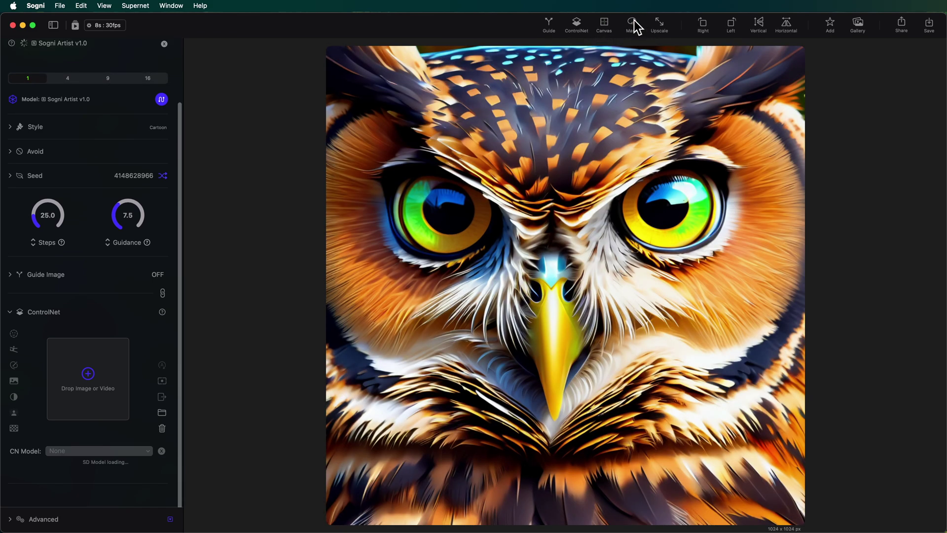
Step: Mask out the owl's eye on the right of the image, then reset the mask and leave masking mode
left_click(632, 25)
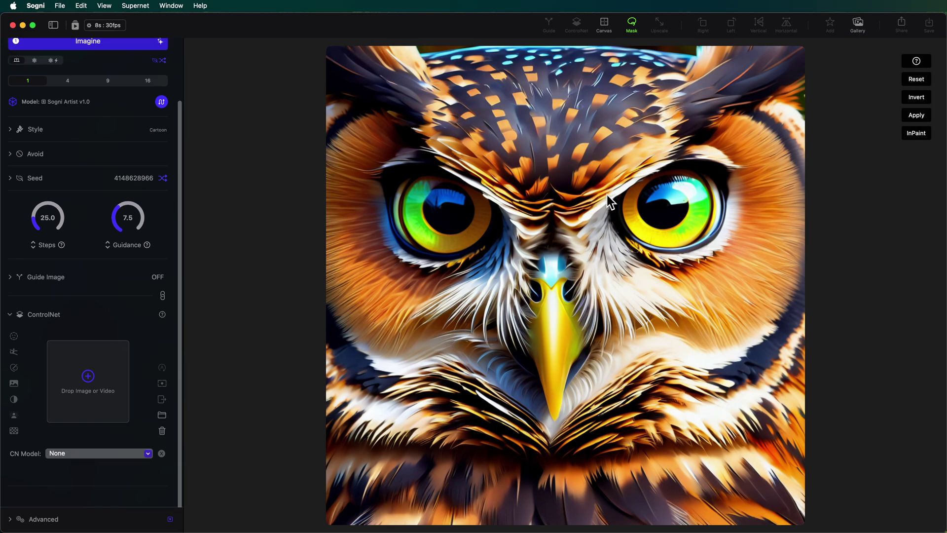
mouse_move(624, 197)
left_mouse_down()
mouse_move(614, 231)
mouse_move(636, 247)
mouse_move(713, 246)
mouse_move(730, 218)
mouse_move(724, 171)
mouse_move(701, 154)
mouse_move(654, 161)
mouse_move(627, 175)
mouse_move(621, 216)
left_mouse_up()
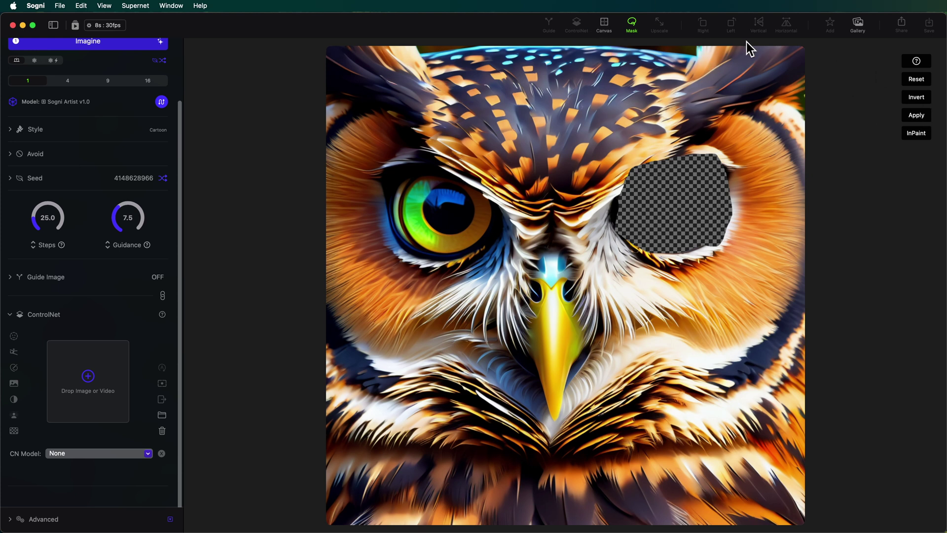
left_click(919, 82)
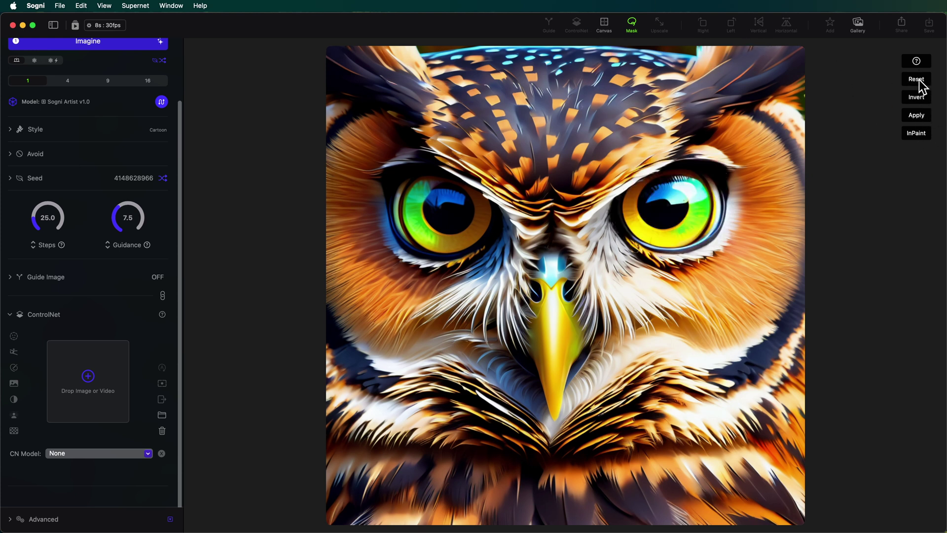
left_click(632, 29)
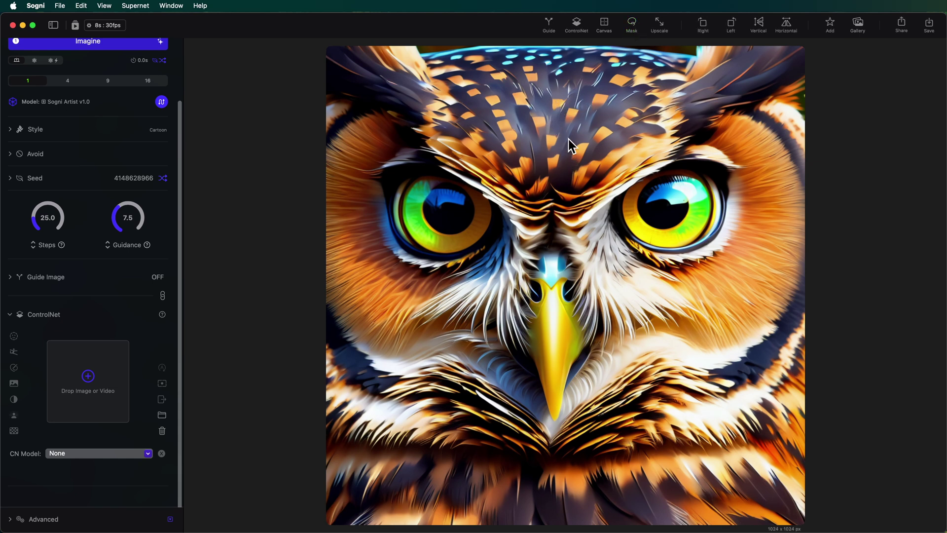
Step: Upscale the owl image with Real-ESRGAN (Anime) and inspect the detail around the eyes and beak
left_click(660, 25)
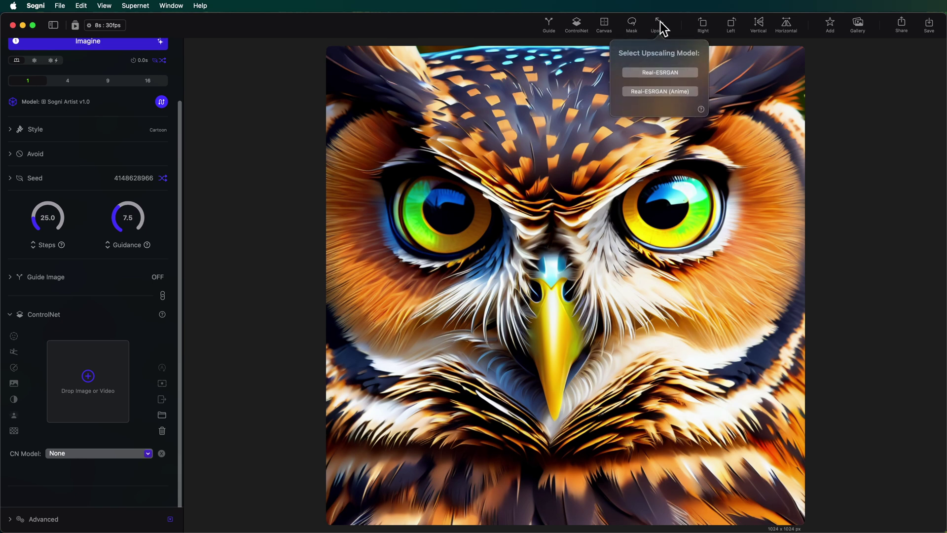
left_click(648, 89)
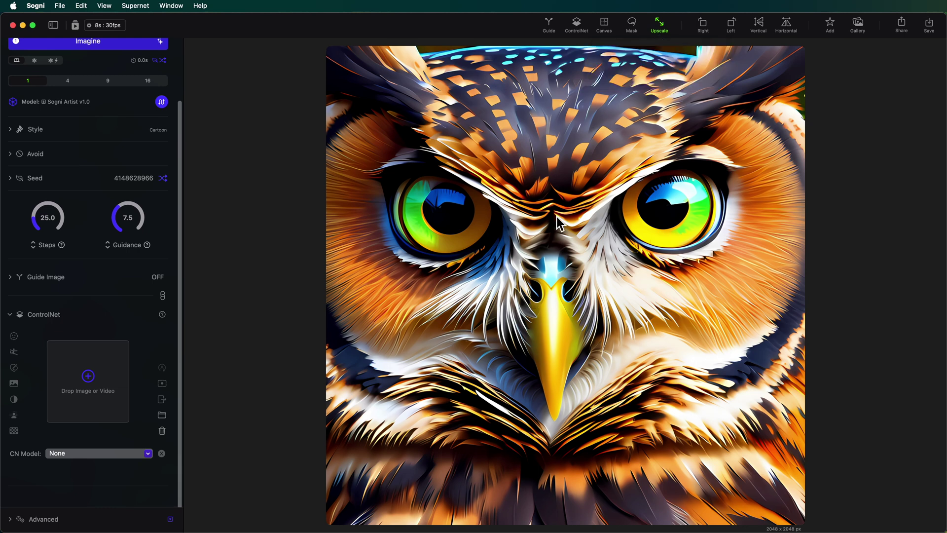
key("super+equal")
scroll(625, 372, "down", 5)
scroll(626, 351, "right", 3)
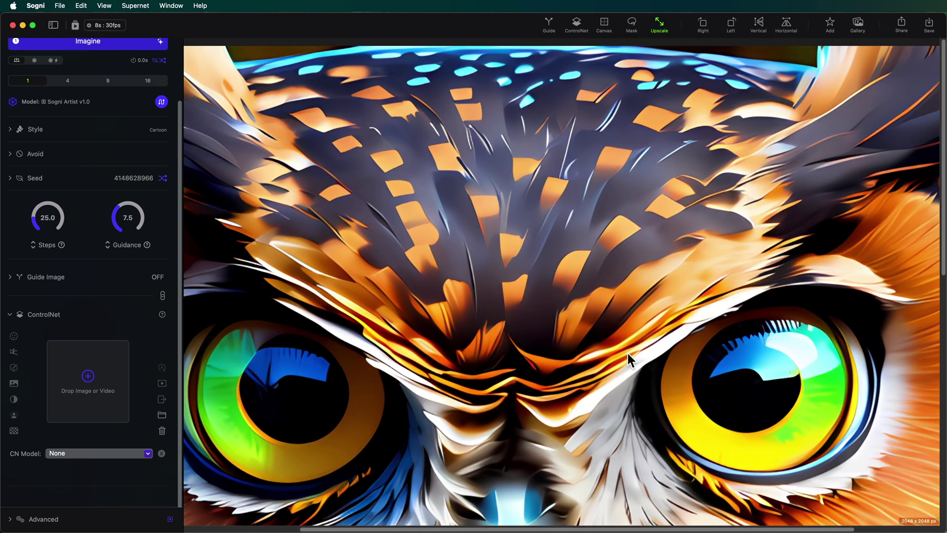
scroll(620, 368, "down", 5)
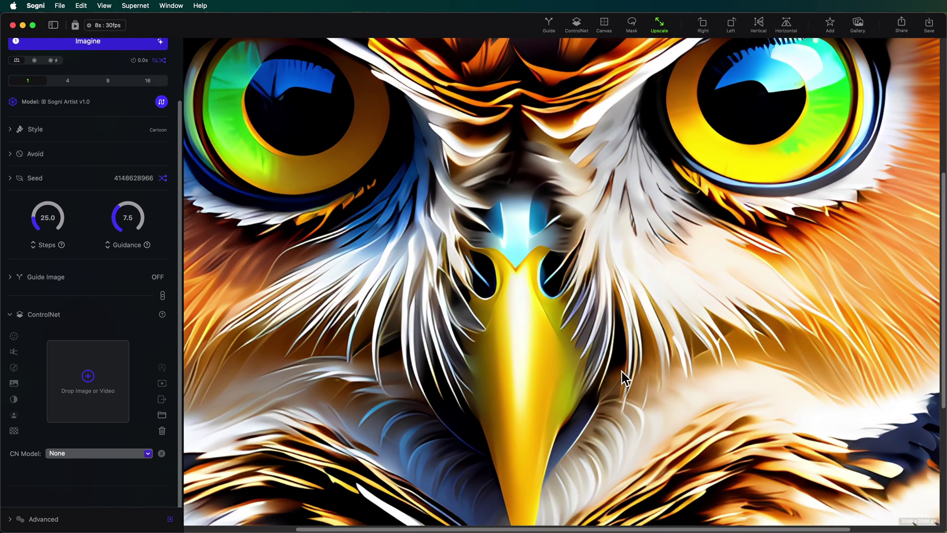
key("super+0")
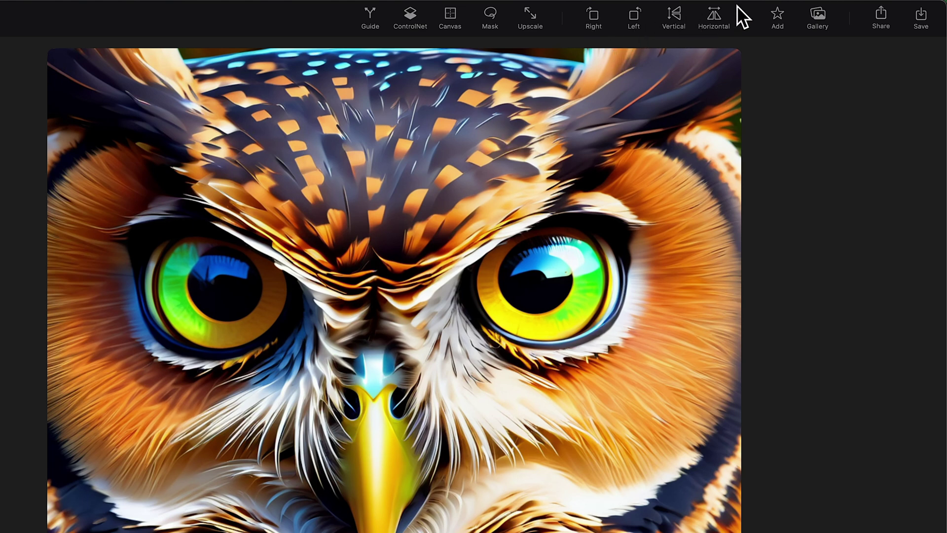
Step: Add the owl image to the gallery and review its sharing options
left_click(778, 12)
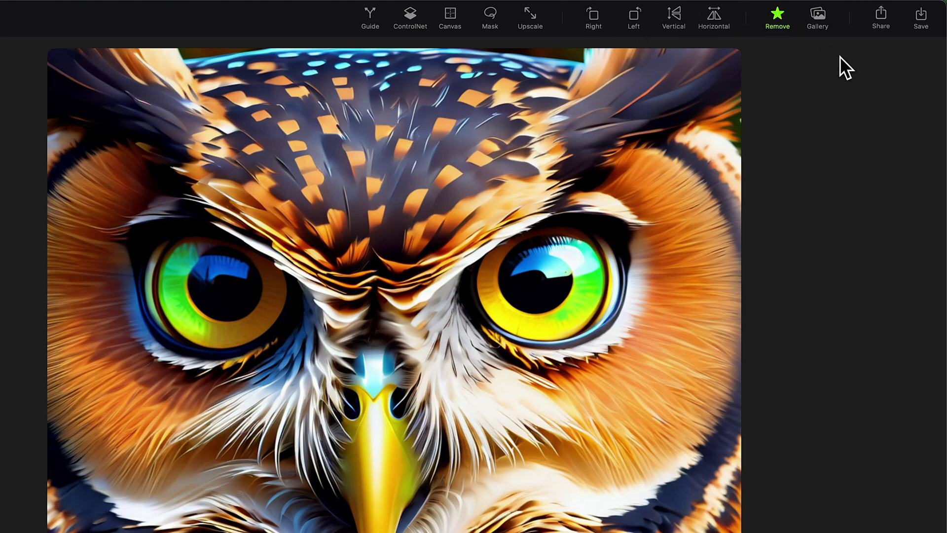
left_click(881, 14)
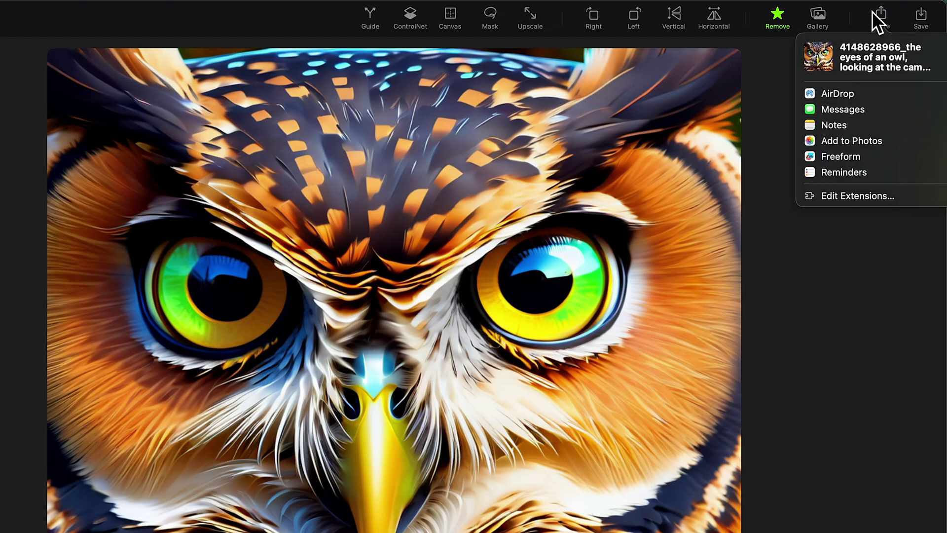
left_click(874, 12)
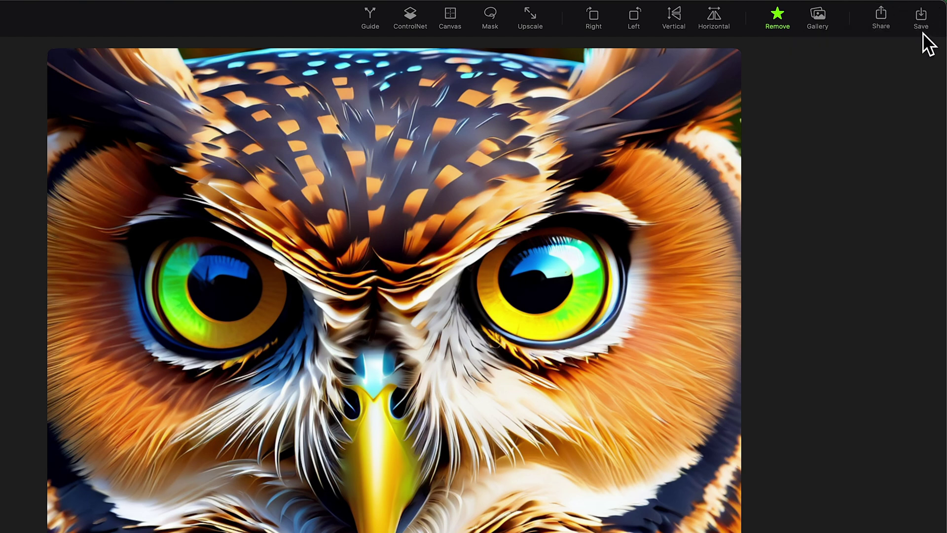
Step: Open the gallery and try the seed and alphabetical sort orders, including reversed order, then return to sorting by date
left_click(814, 15)
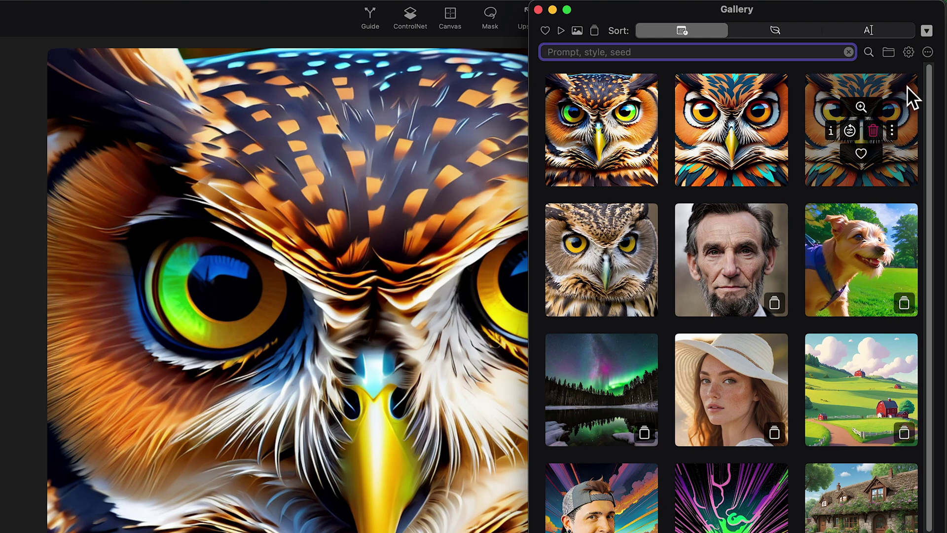
left_click(773, 29)
left_click(858, 29)
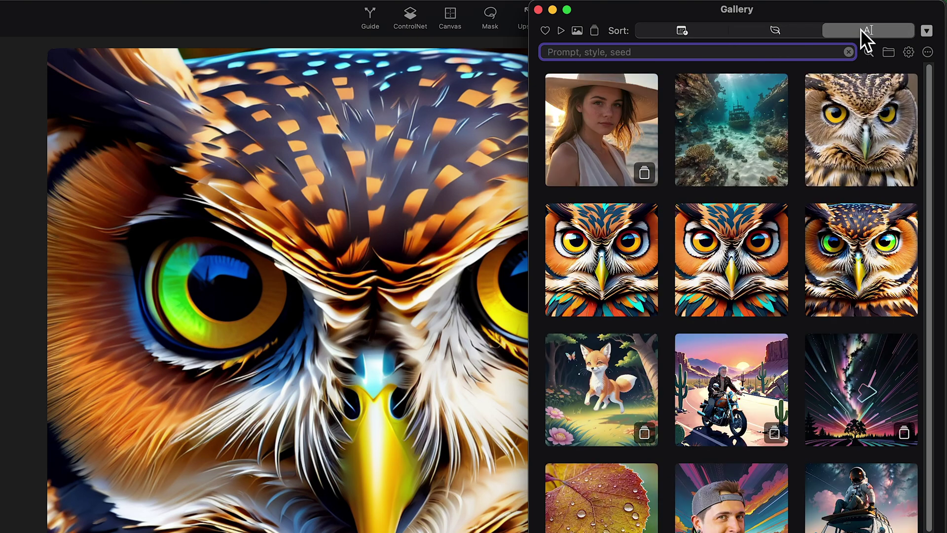
left_click(927, 31)
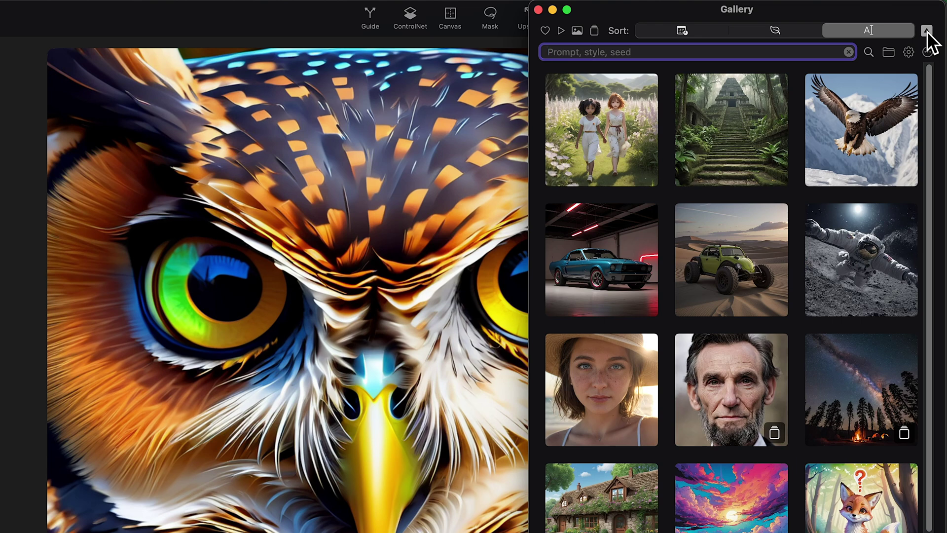
left_click(927, 32)
left_click(679, 31)
Step: Stack the third owl image in the gallery onto the matching second one to form a group
mouse_move(588, 299)
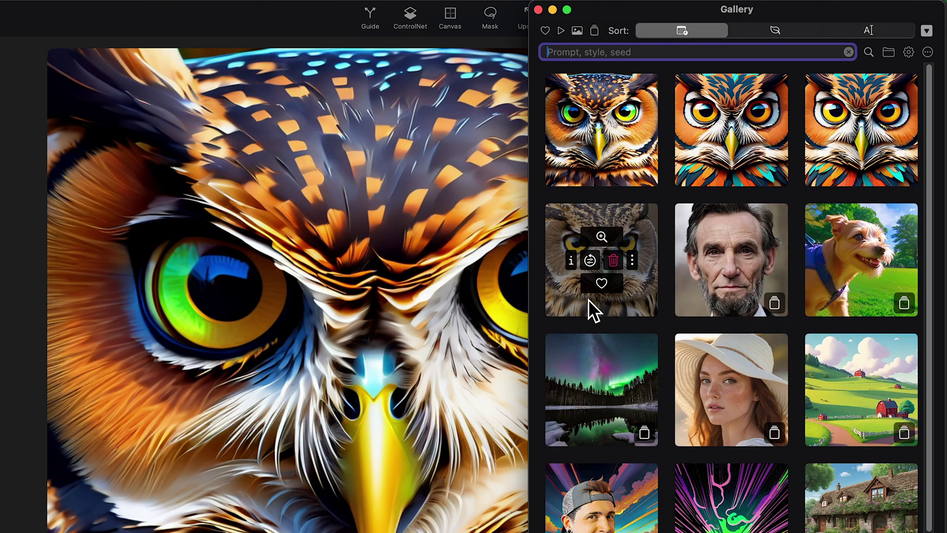
mouse_move(777, 314)
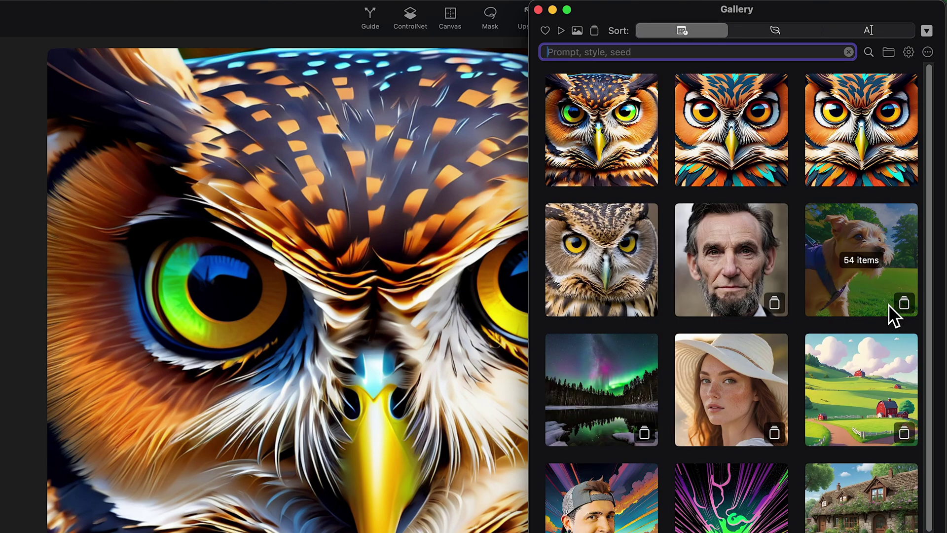
mouse_move(902, 432)
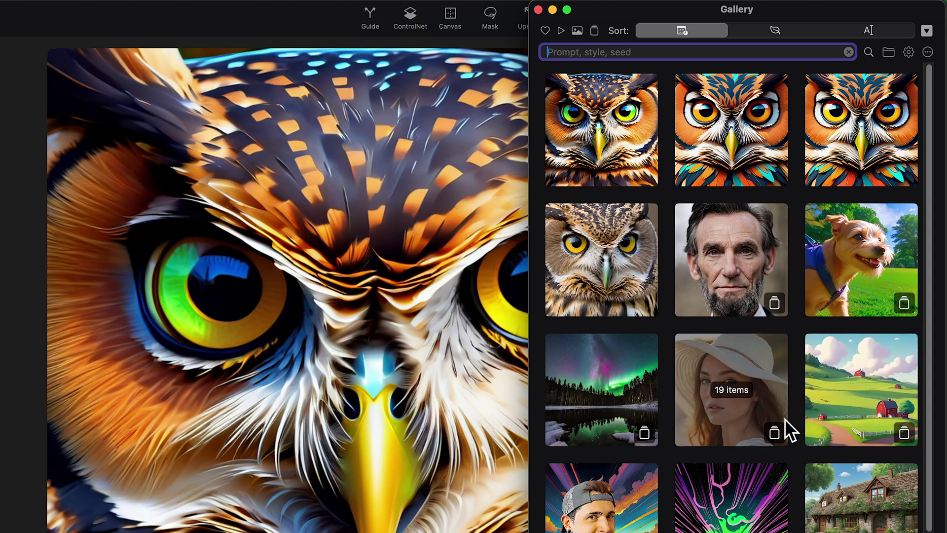
mouse_move(812, 114)
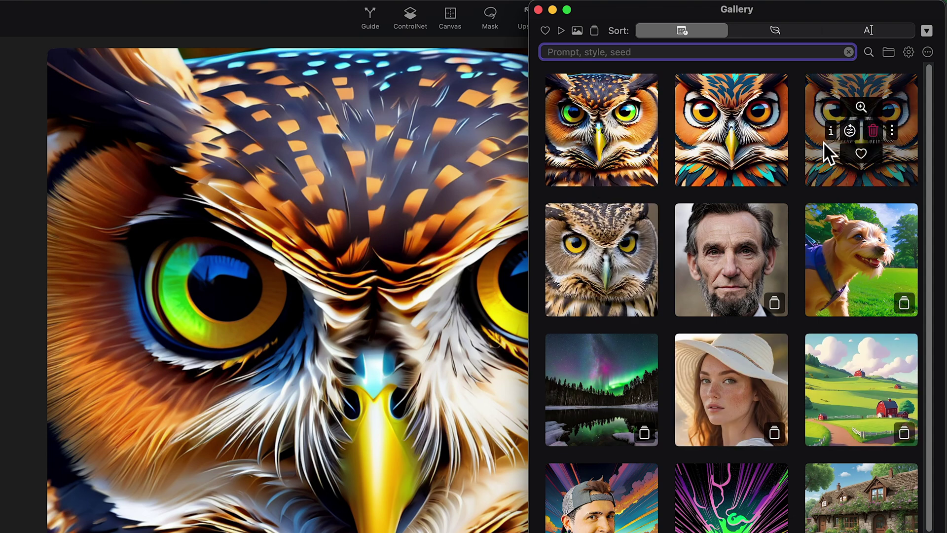
left_click_drag(824, 142, 724, 112)
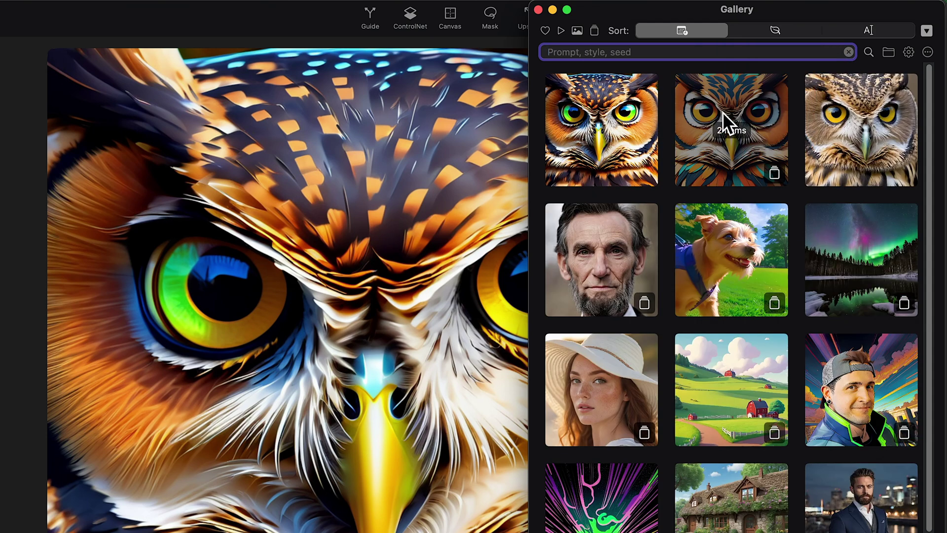
Step: Select the green-eyed owl, the realistic owl and the existing owl group, and combine them into one gallery group
left_click(929, 52)
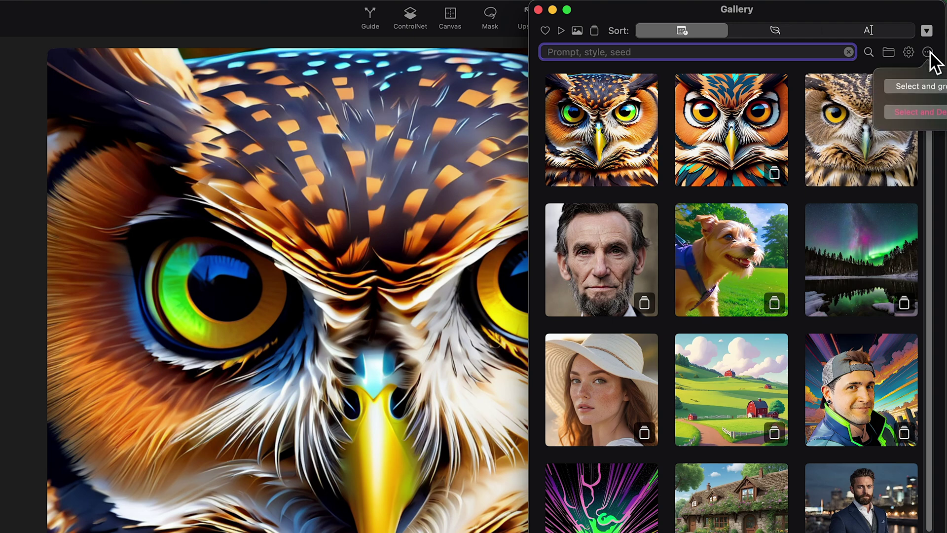
left_click(916, 87)
left_click(833, 158)
left_click(771, 182)
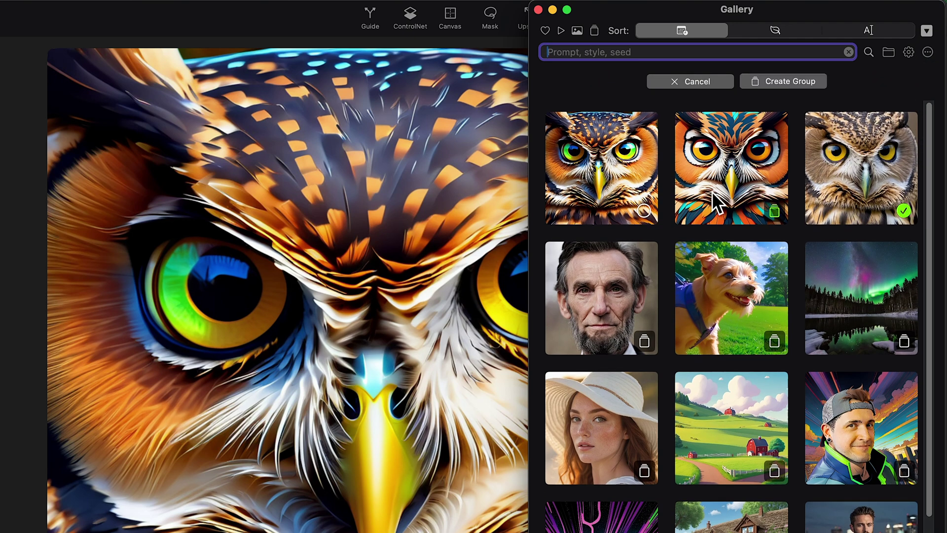
left_click(803, 81)
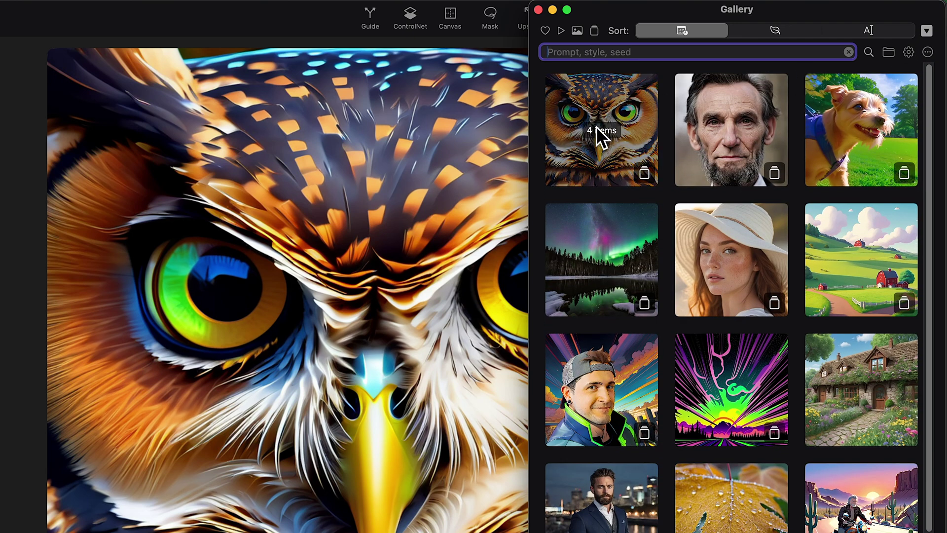
Step: Open the combined owl group to view its images, and return to the main gallery
left_click(595, 124)
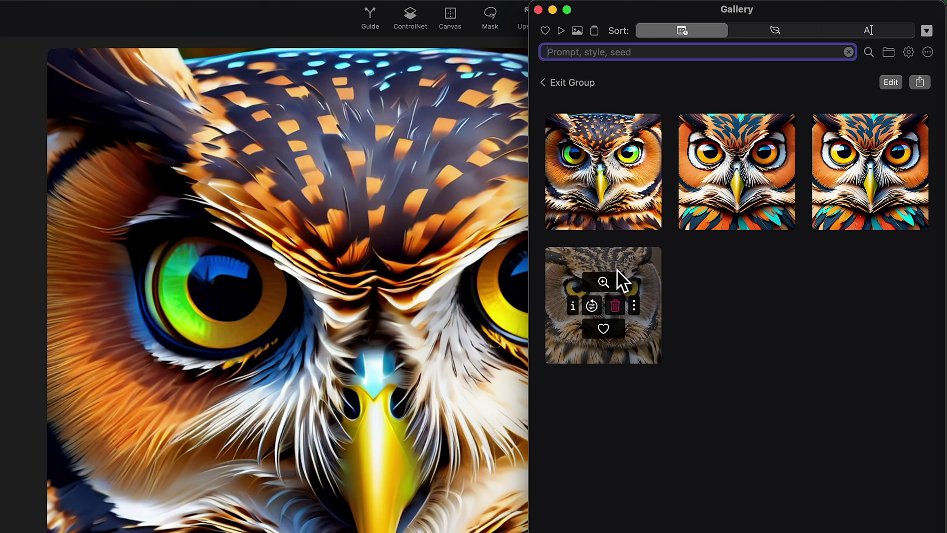
left_click(563, 82)
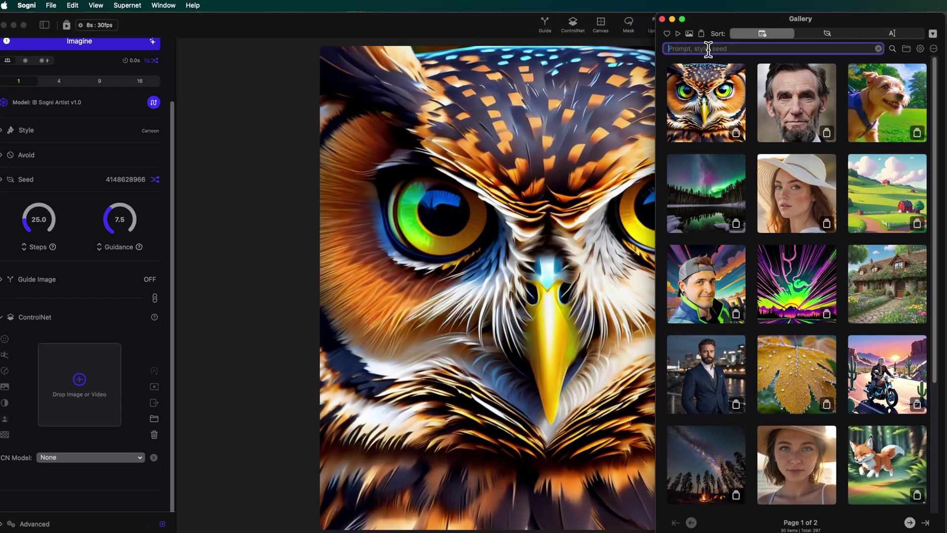
Step: Search the gallery for "dirt bike", open a matching group, preview its green-suited rider image enlarged, and exit the group
type("dirt bike")
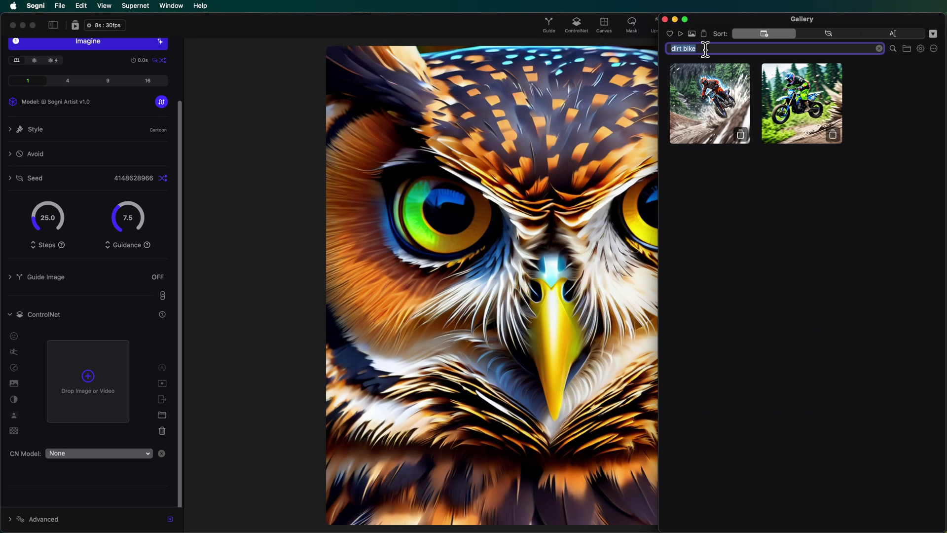
left_click(795, 91)
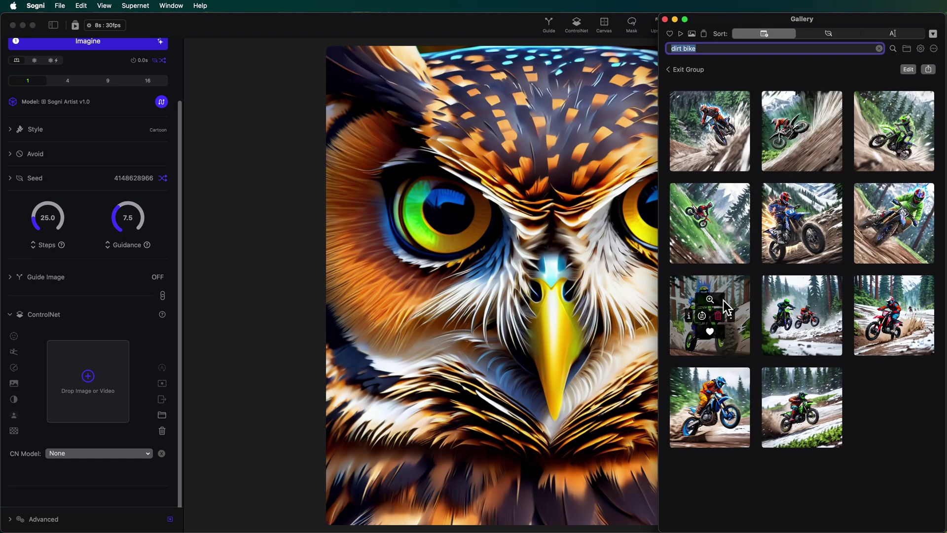
left_click(712, 301)
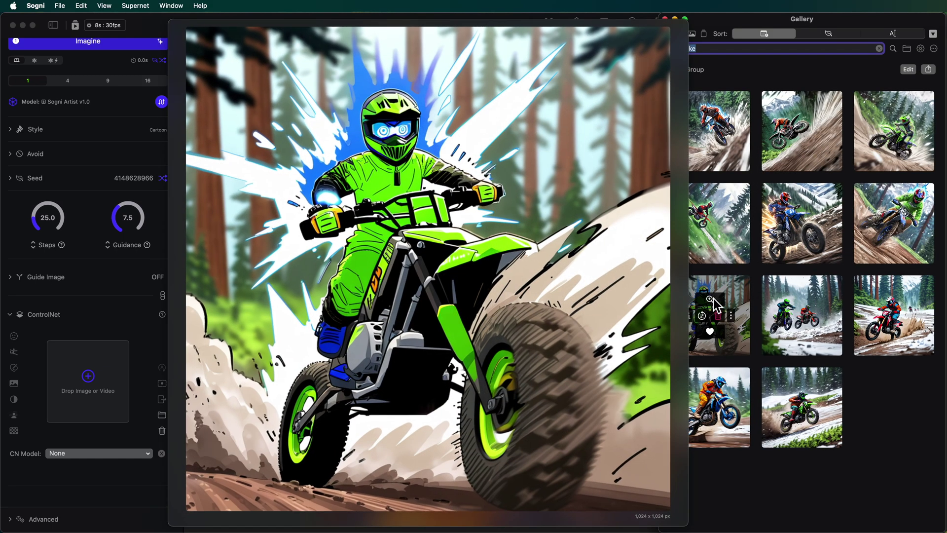
left_click(714, 301)
left_click(696, 70)
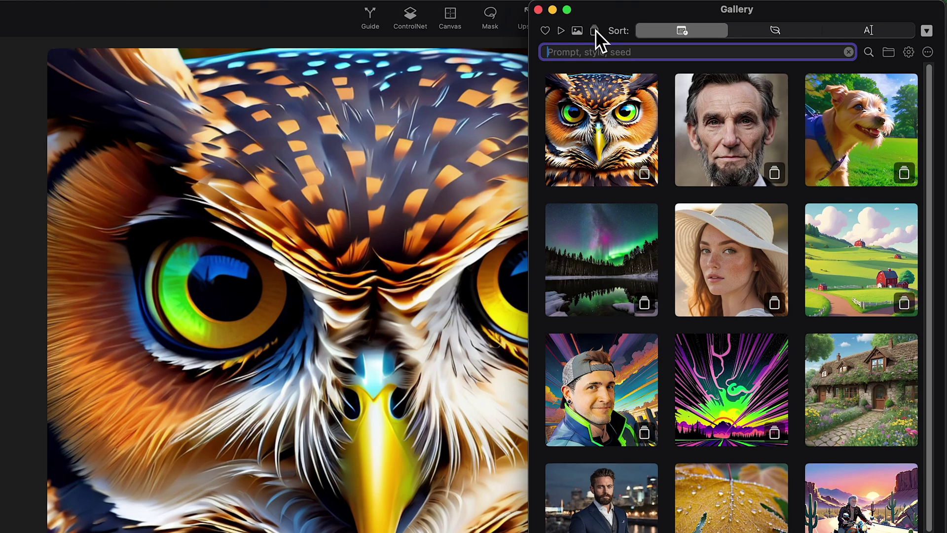
Step: Filter the gallery to show only groups, browse through them, and clear the filter
left_click(596, 29)
scroll(723, 445, "down", 1)
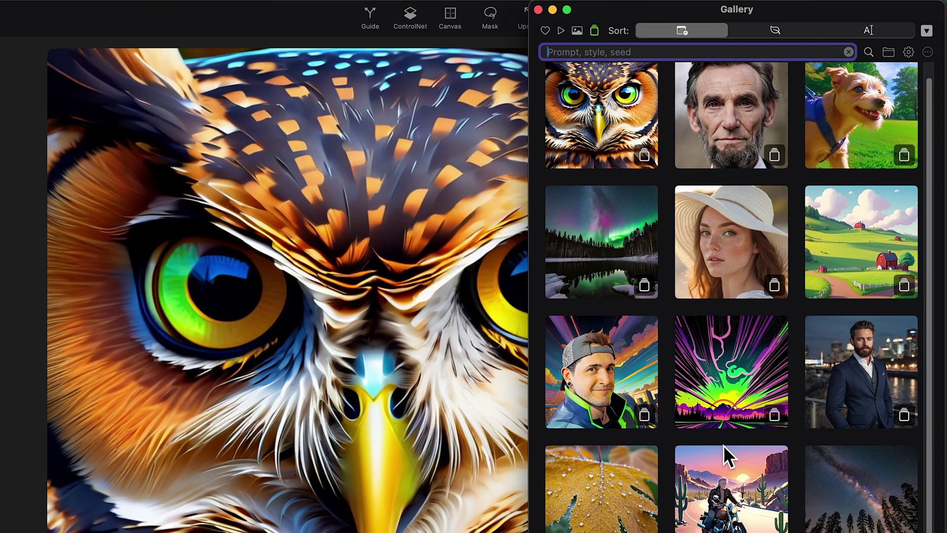
scroll(724, 446, "down", 4)
scroll(728, 451, "up", 5)
left_click(594, 30)
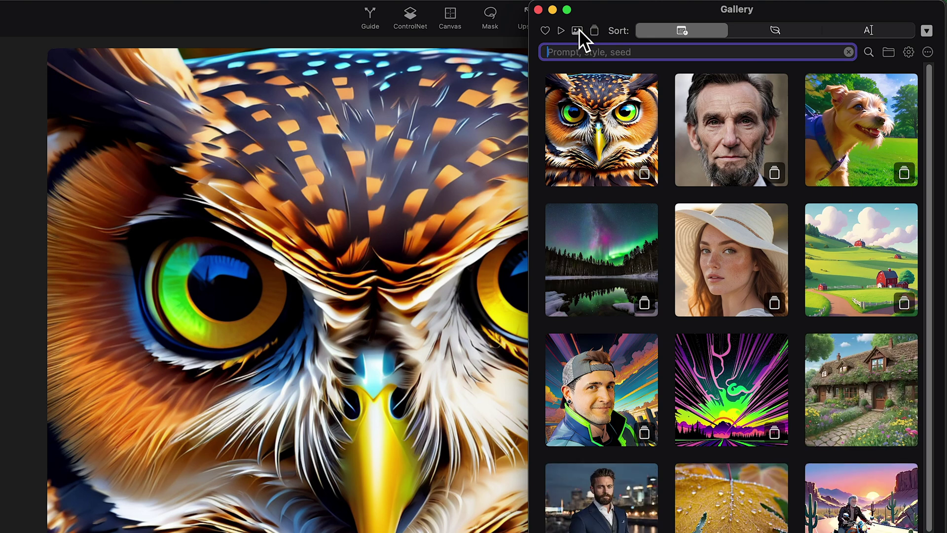
Step: Try the gallery's image and video filters, and return to showing all items
left_click(576, 31)
left_click(561, 30)
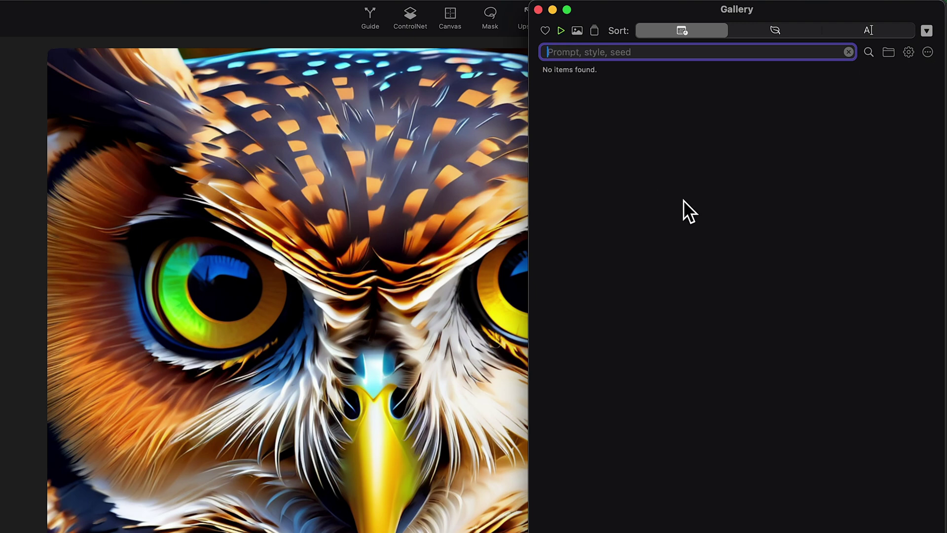
left_click(560, 31)
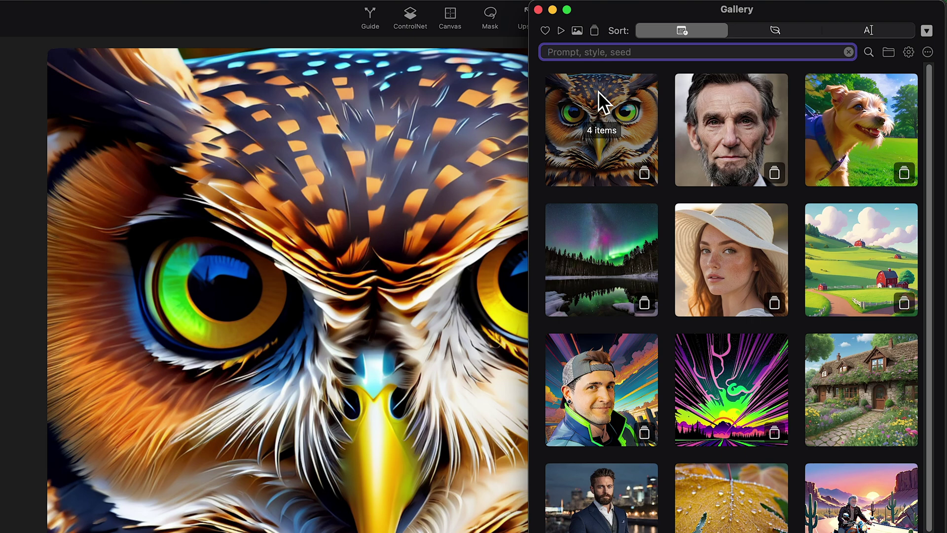
Step: Open the owl group, filter it to favorites only, and exit the group to view all favorites in the gallery
left_click(599, 129)
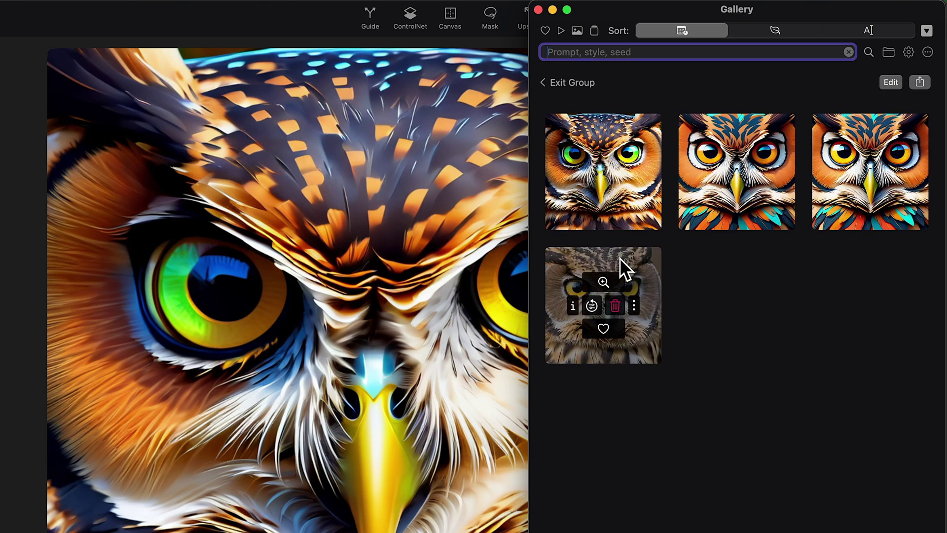
mouse_move(818, 120)
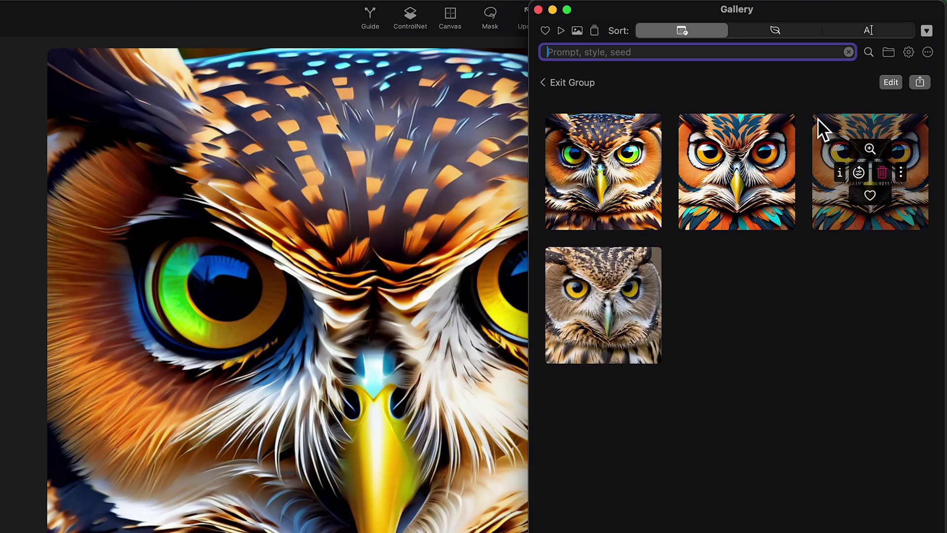
left_click(546, 31)
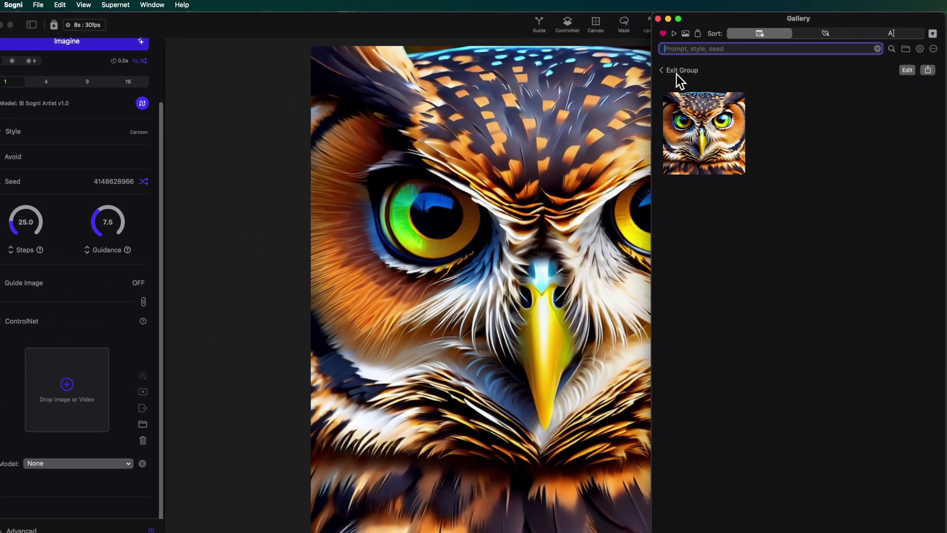
left_click(547, 82)
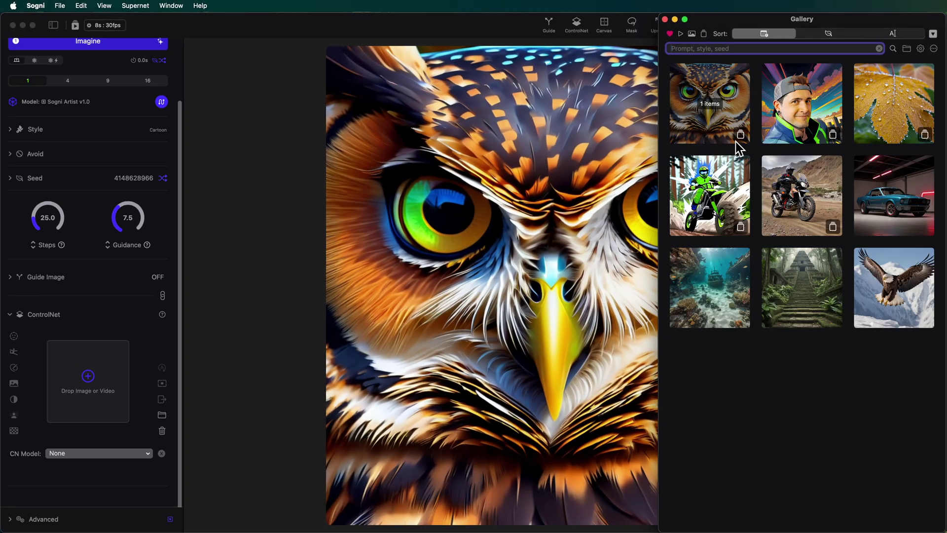